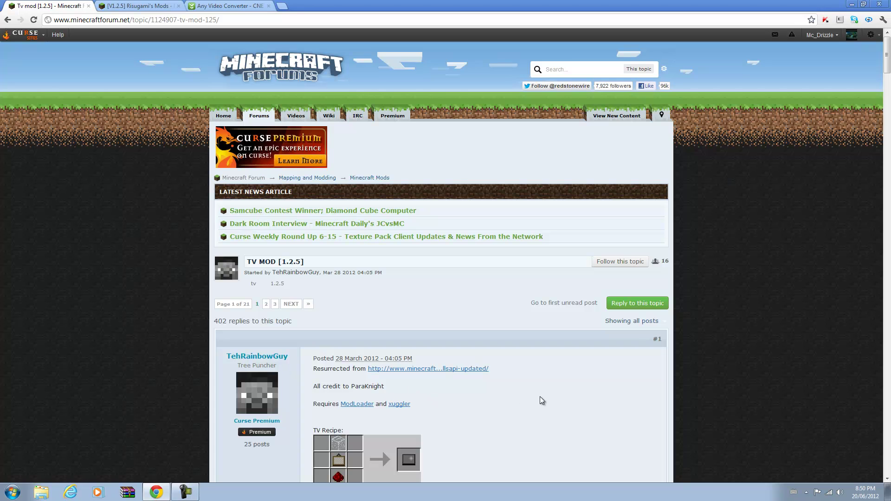
- Review the TV Mod topic's requirements, recipes and installation notes, and look at the Any Video Converter download page
scroll(547, 398, down, 4)
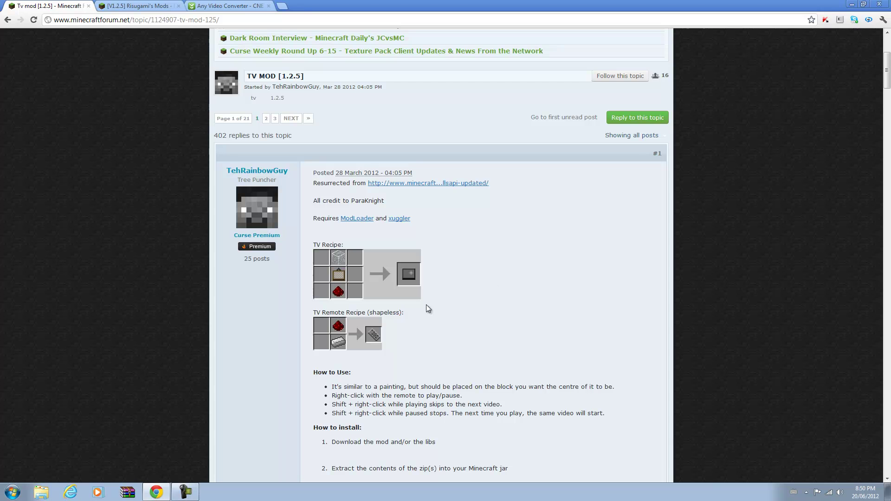
scroll(638, 362, down, 4)
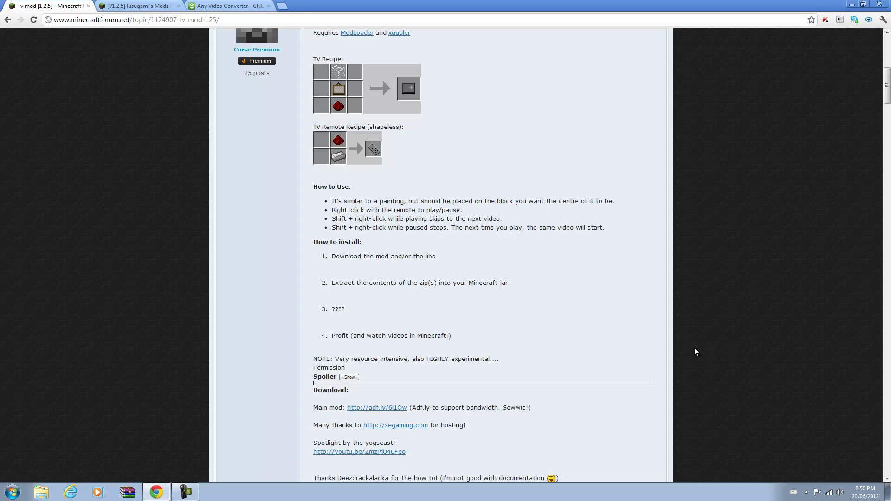
scroll(695, 349, up, 2)
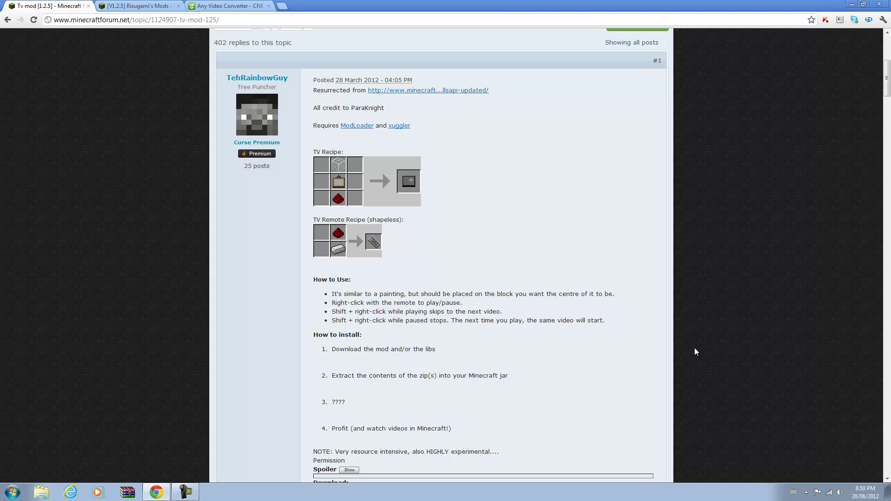
scroll(695, 351, up, 2)
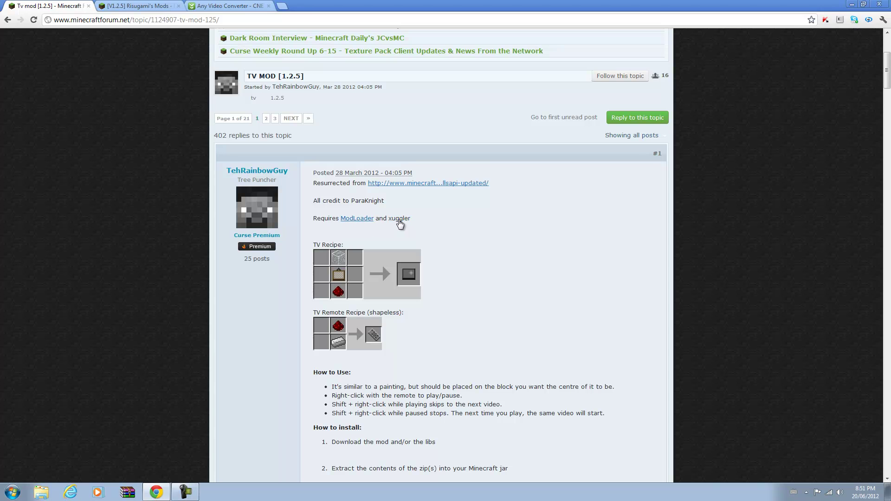
scroll(479, 341, down, 4)
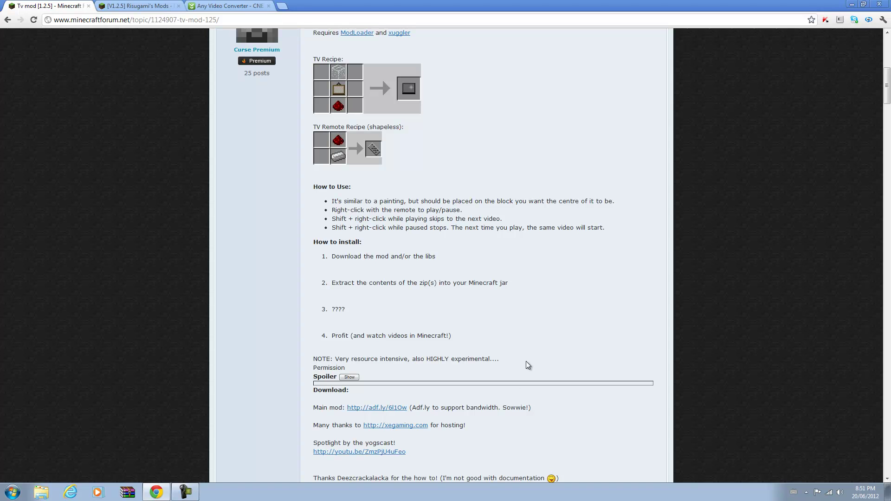
click(246, 5)
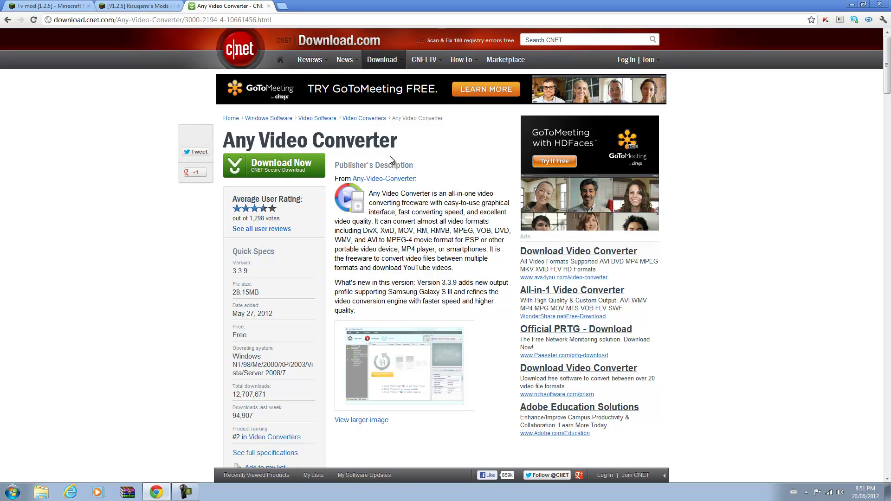
- Download ModLoader 1.2.5 through the direct link in the Risugami's Mods topic
key(ctrl+shift+Tab)
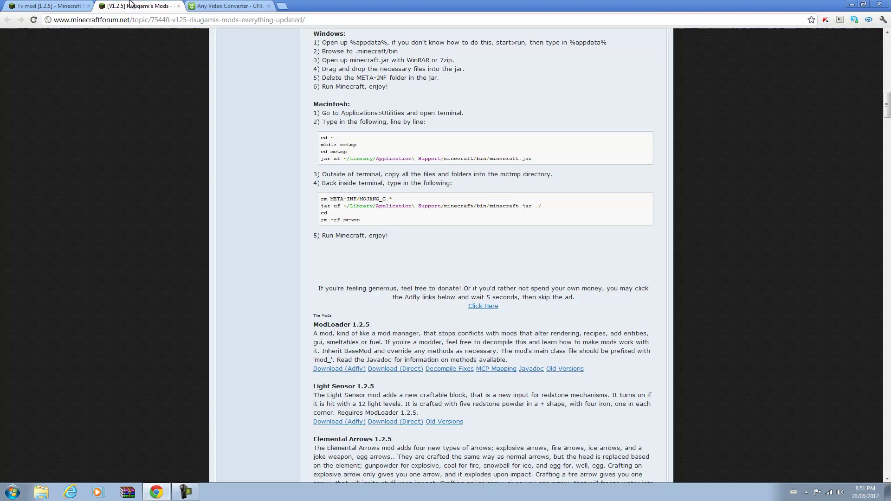
scroll(300, 146, up, 3)
key(ctrl+shift+Tab)
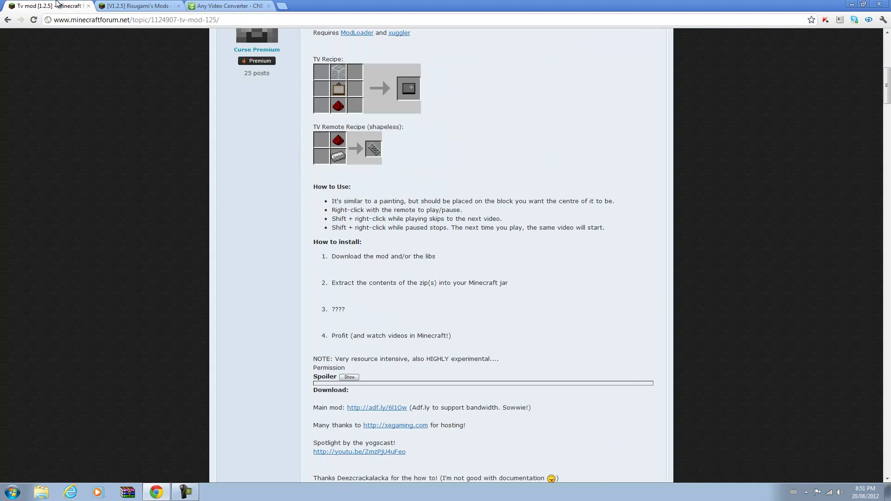
scroll(295, 168, up, 5)
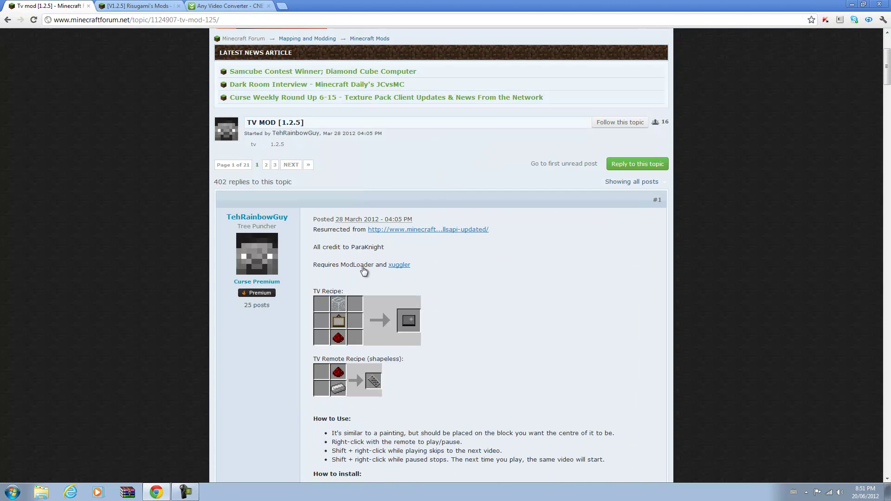
key(ctrl+Tab)
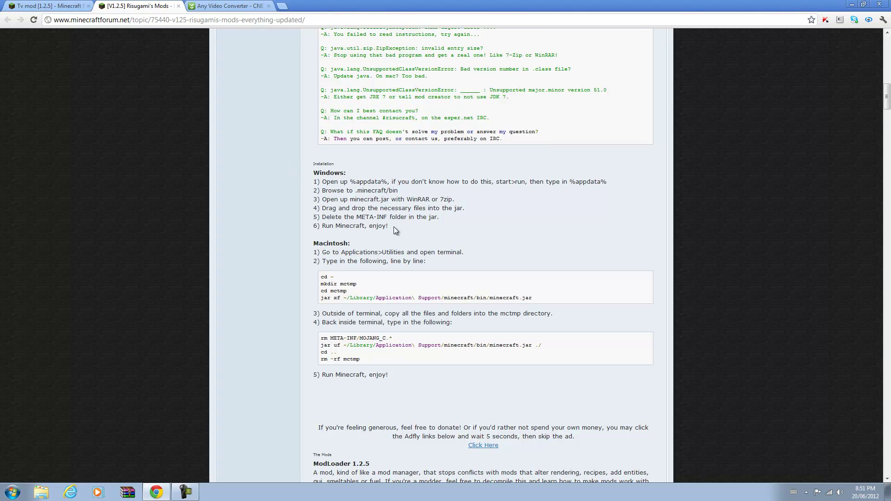
scroll(444, 231, down, 5)
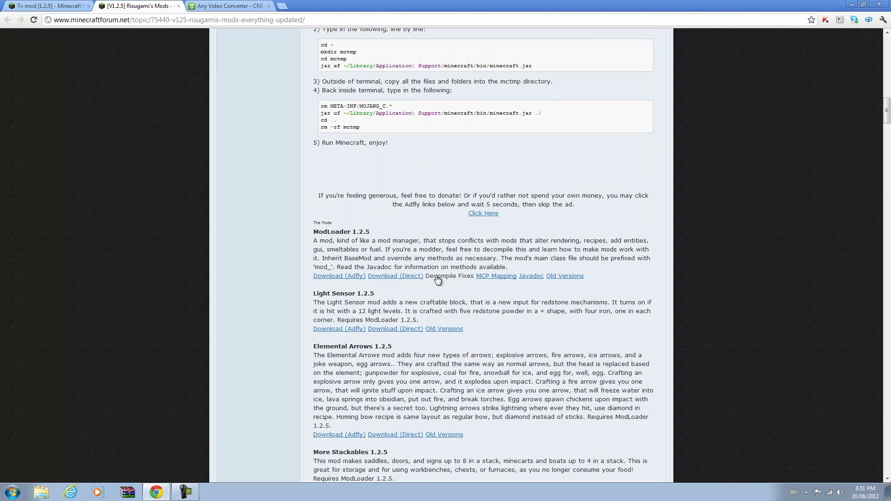
click(386, 276)
- Download the main TV mod from the adf.ly link in the TV Mod topic, skipping the ad
key(ctrl+shift+Tab)
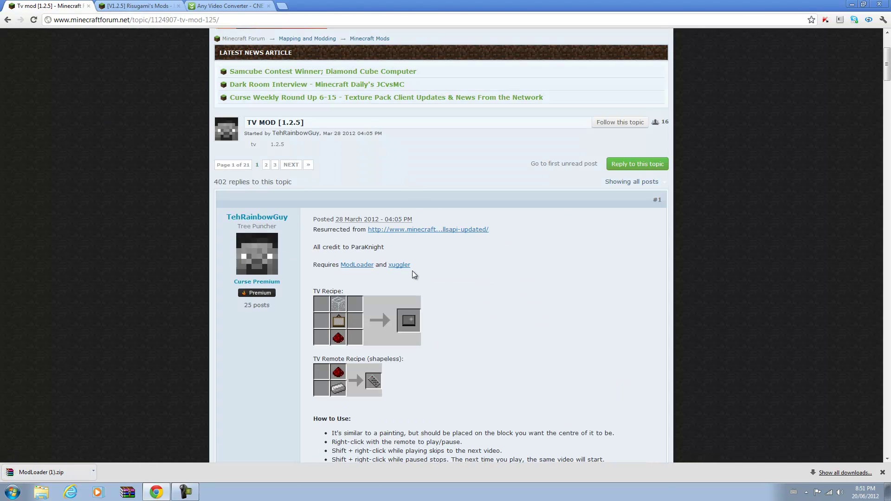
scroll(415, 274, down, 6)
scroll(414, 273, down, 2)
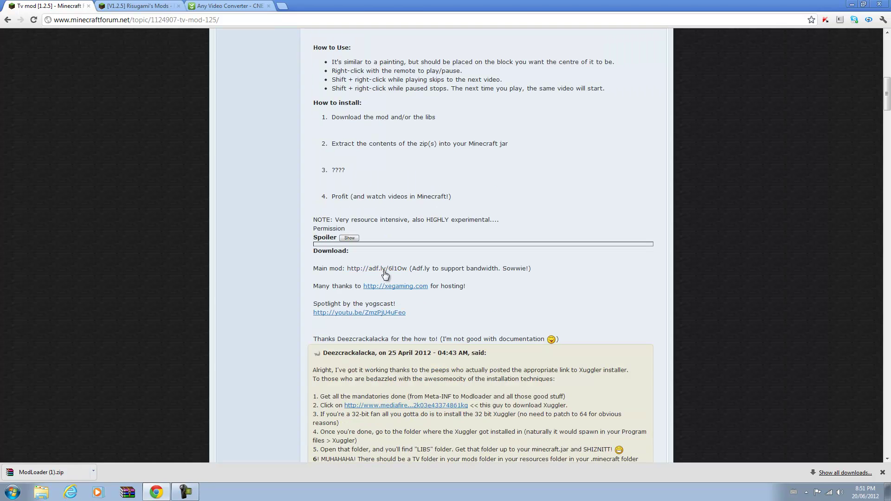
right_click(382, 269)
click(402, 275)
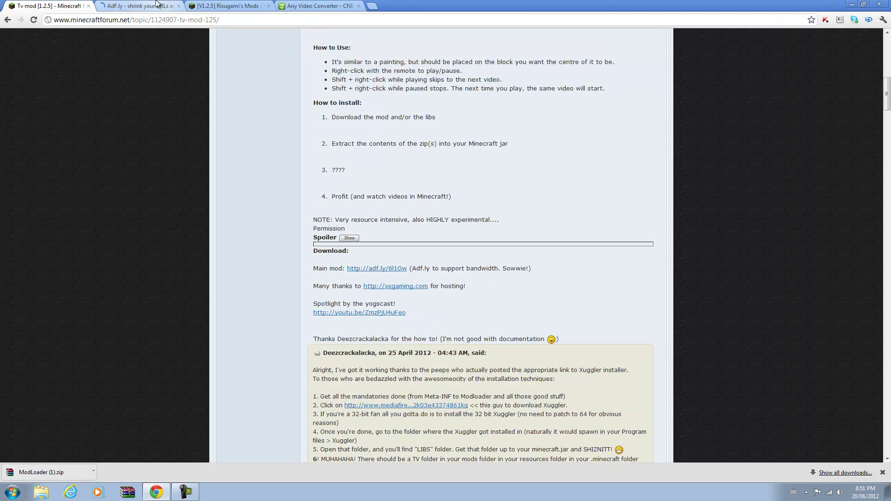
click(173, 5)
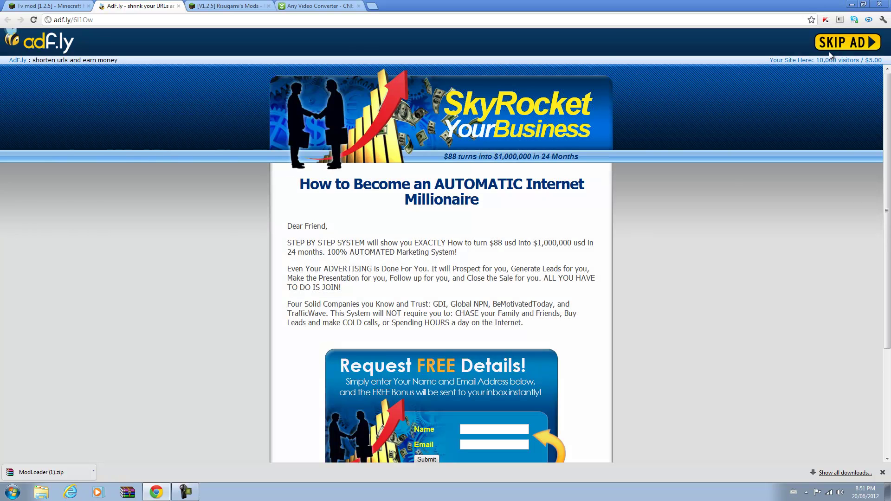
click(832, 50)
- Open the MediaFire link for the 64-bit Xuggle patch from post #11 of the TV Mod topic
click(51, 6)
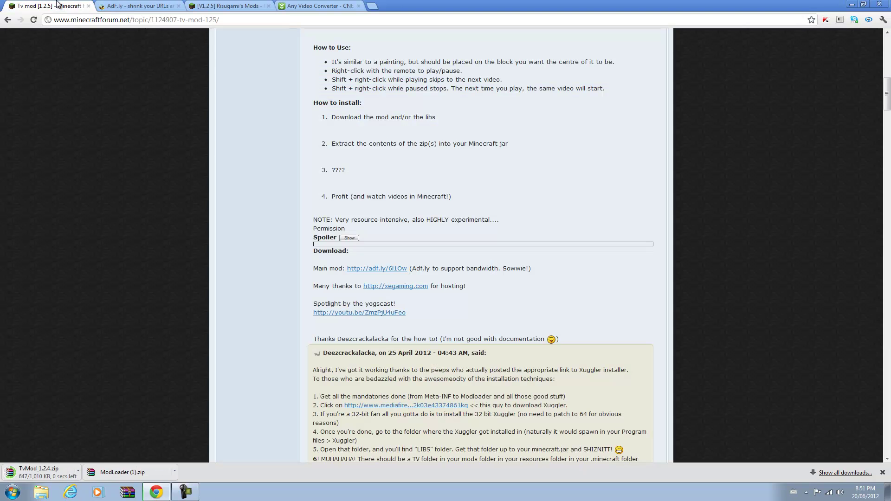
scroll(396, 130, down, 15)
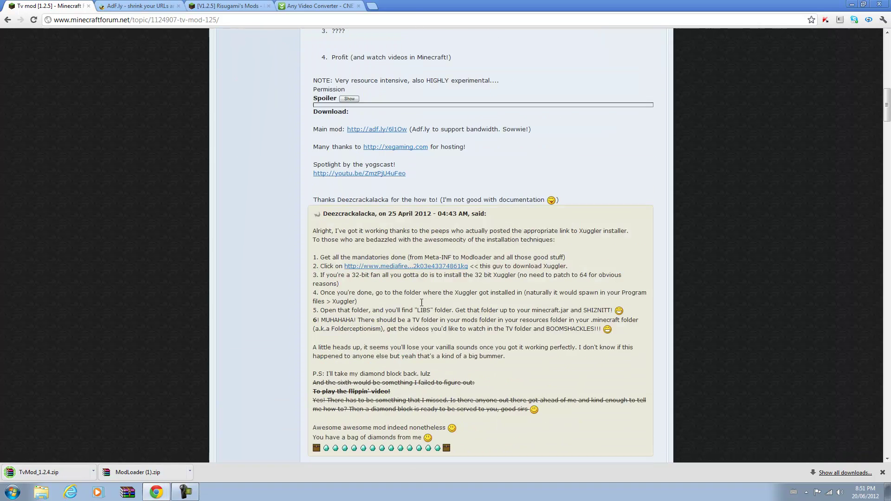
scroll(421, 303, down, 9)
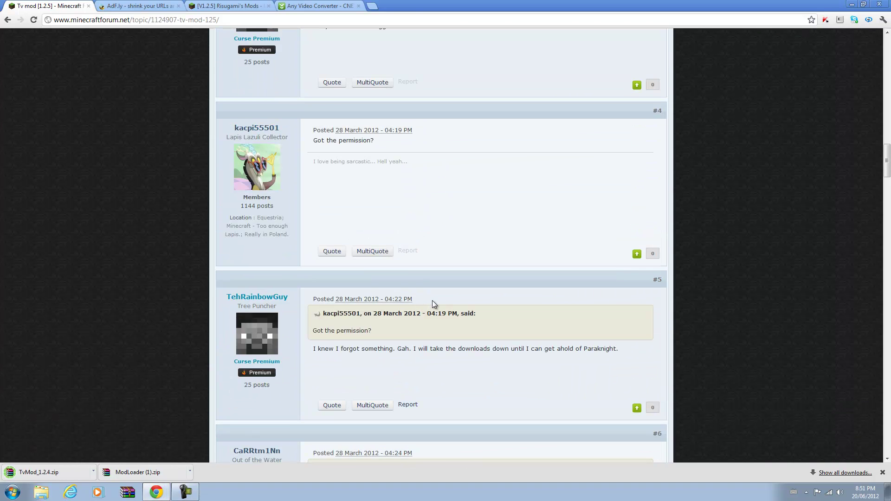
scroll(432, 300, down, 15)
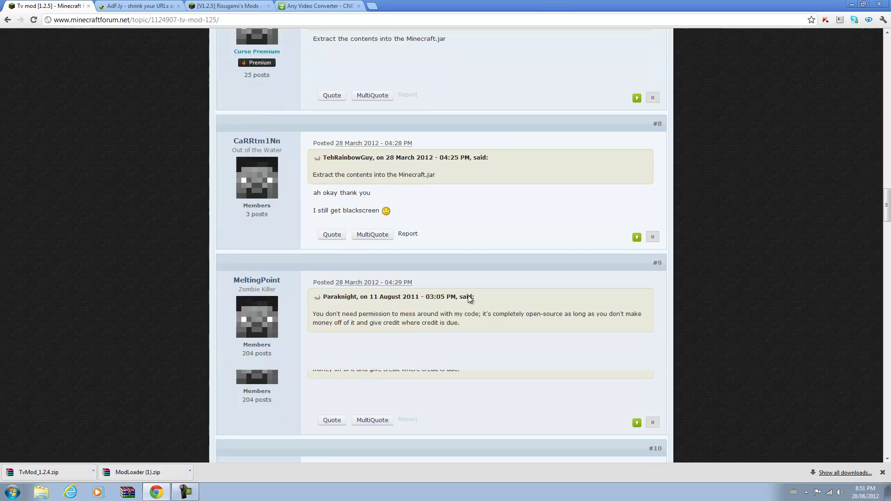
scroll(457, 292, down, 4)
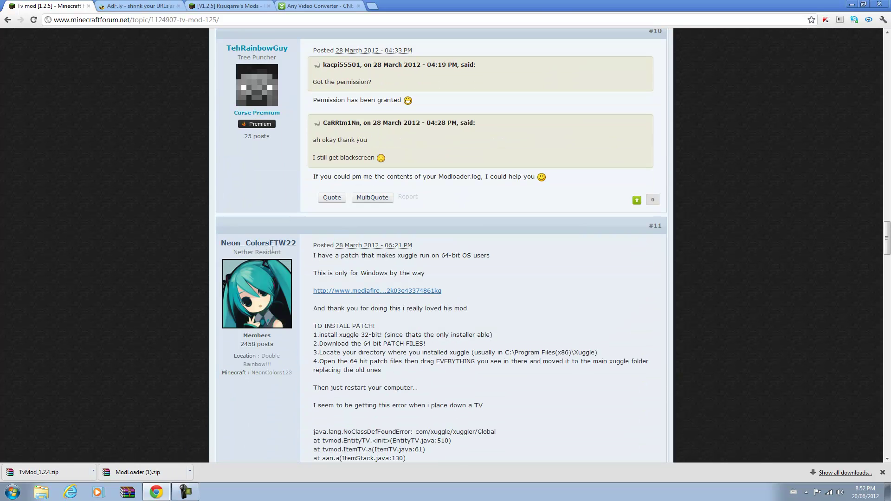
right_click(418, 293)
click(432, 300)
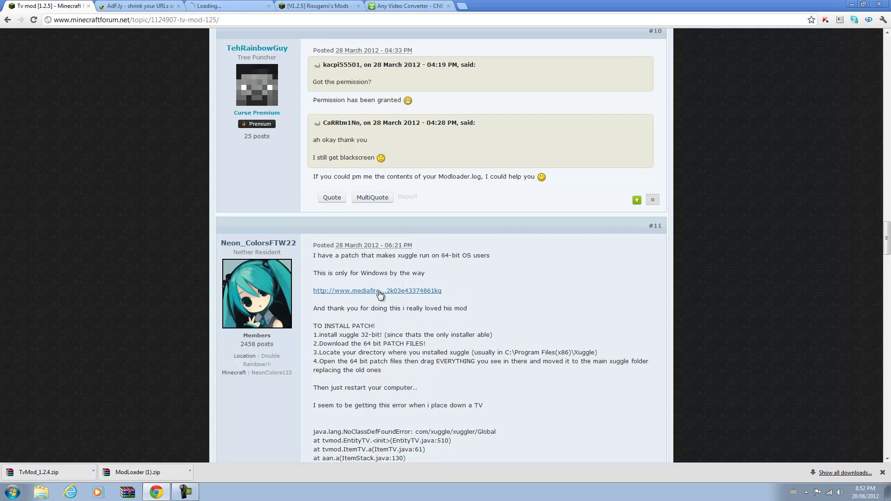
click(236, 8)
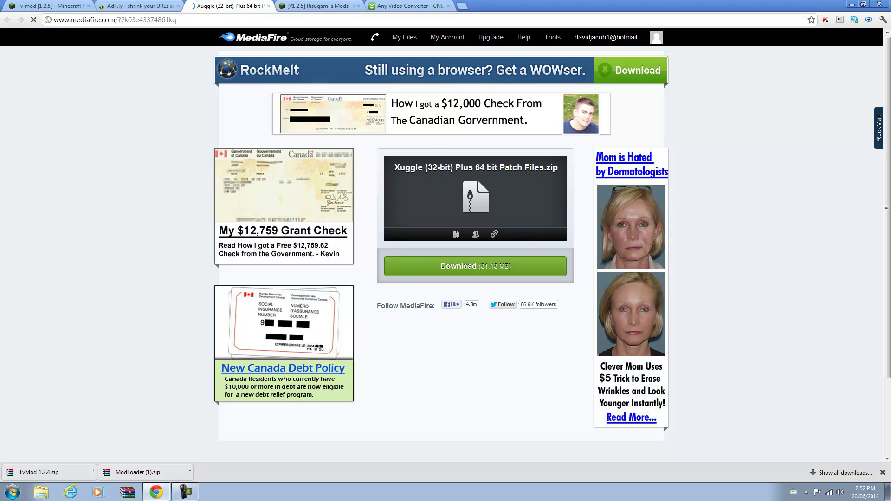
- Check the Windows system type in the computer's properties and download Xuggle (32-bit) Plus 64 bit Patch Files.zip
key(super)
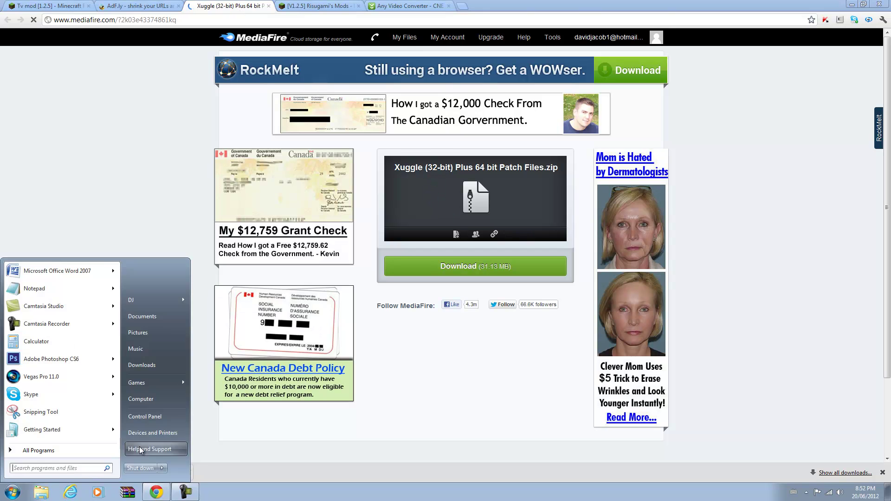
right_click(161, 402)
click(188, 396)
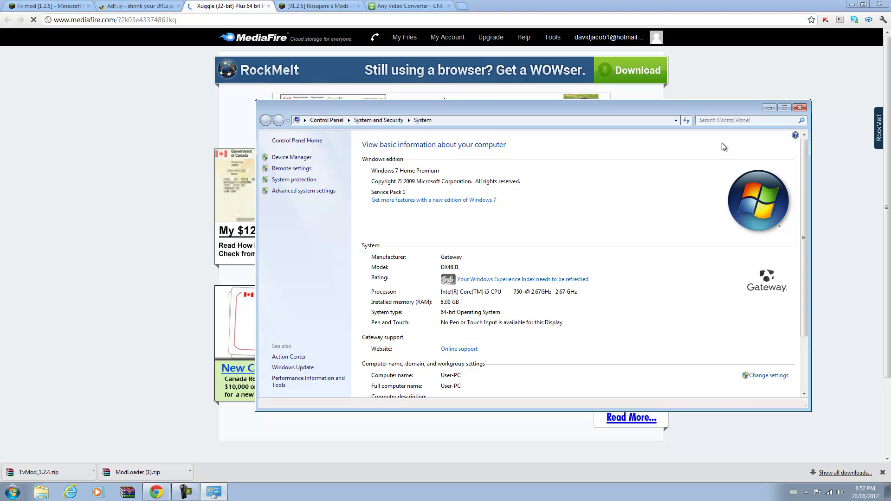
click(800, 107)
click(438, 262)
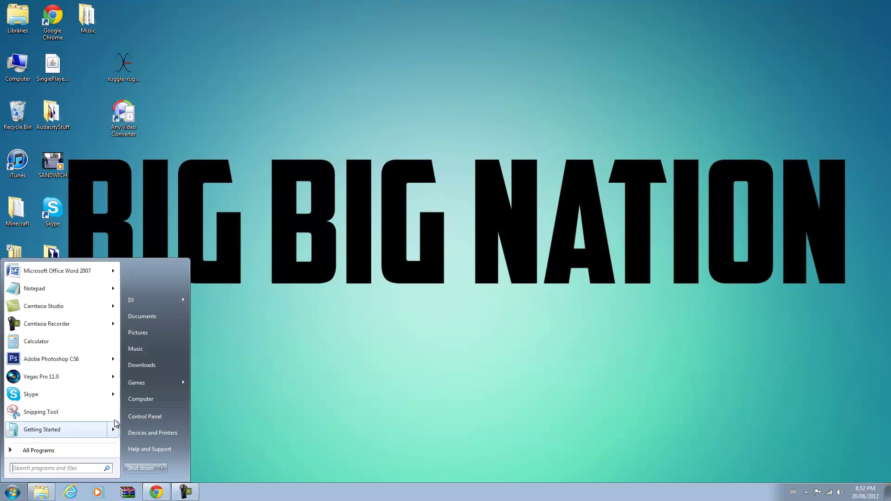
- Move the ModLoader, TvMod_1.2.4 and Xuggle (32-bit) Plus 64 bit Patch Files archives from the Downloads folder to the desktop
click(152, 374)
drag(462, 27, 890, 140)
drag(576, 94, 88, 186)
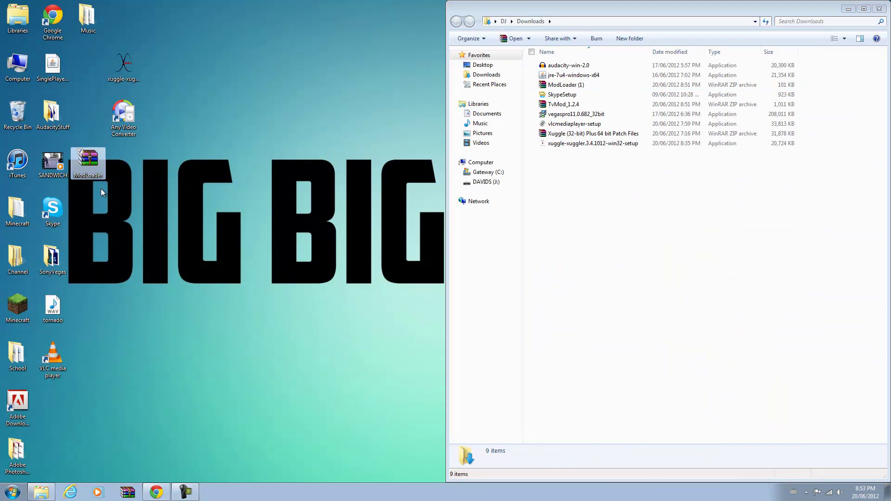
click(581, 104)
drag(562, 105, 88, 209)
click(575, 126)
drag(575, 127, 90, 252)
click(879, 4)
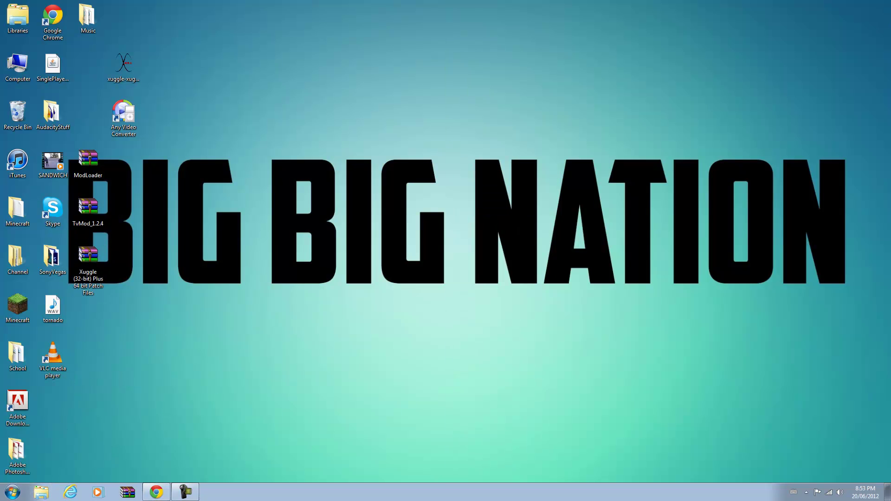
- Find the Roaming folder with %appdata% and open the bin folder inside .minecraft, beside the desktop icons
key(super)
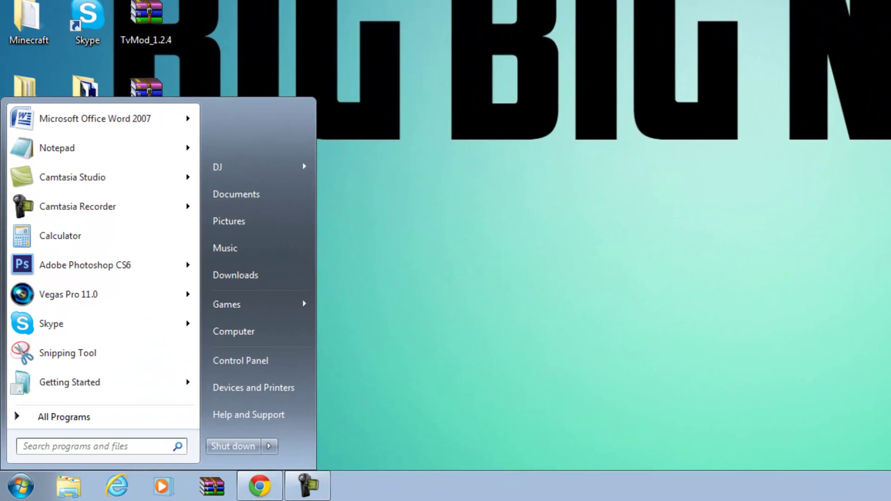
text(%appdata%)
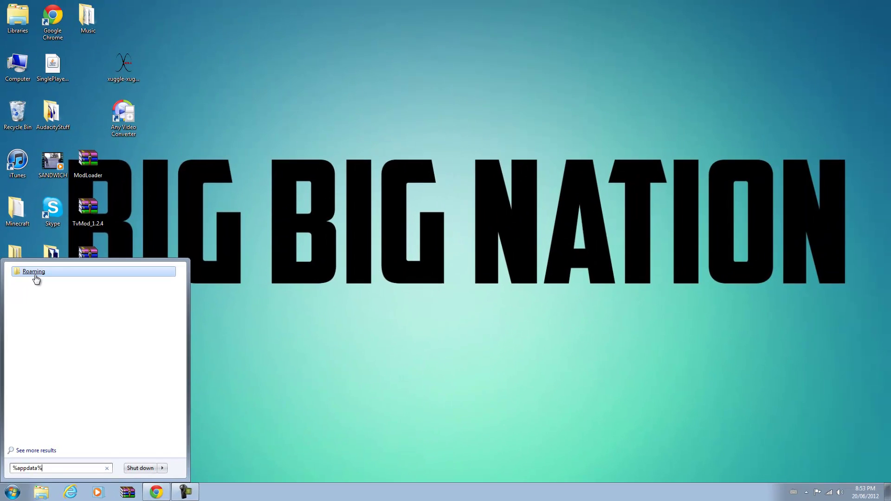
click(48, 100)
drag(395, 28, 888, 93)
double_click(678, 66)
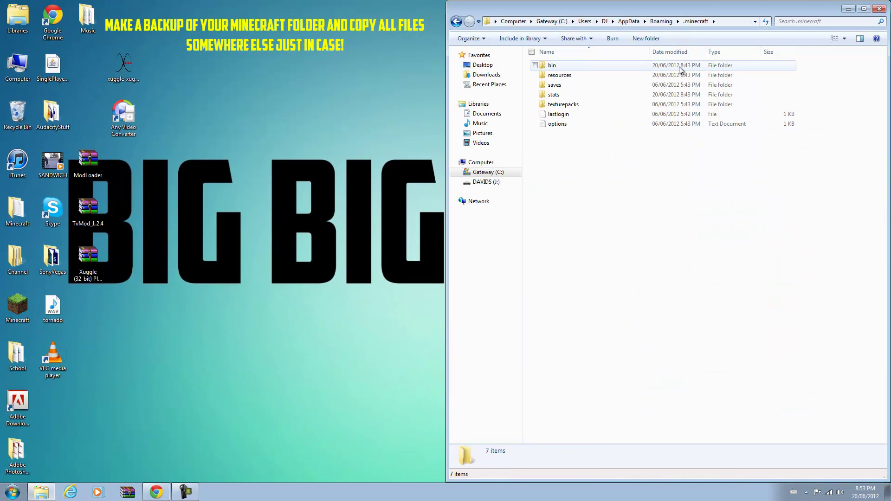
double_click(672, 68)
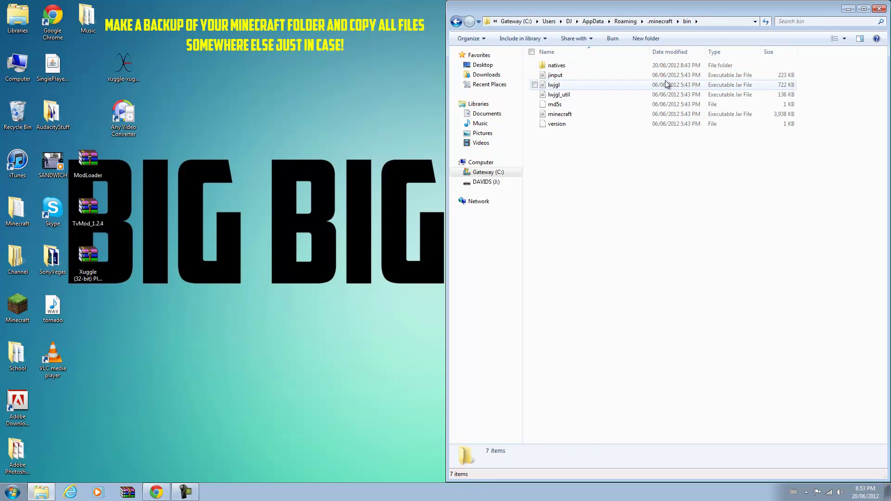
- Open the minecraft jar file with WinRAR archiver and place its window beside the desktop archives
click(642, 116)
right_click(643, 118)
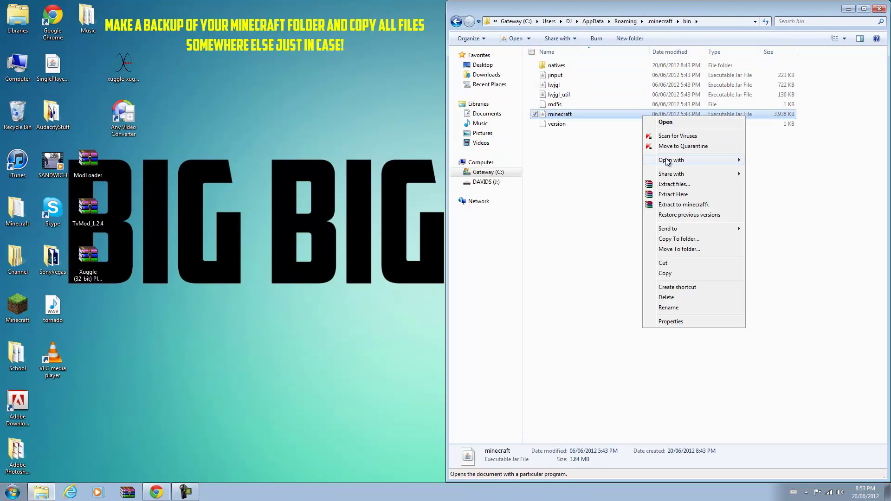
mouse_move(673, 160)
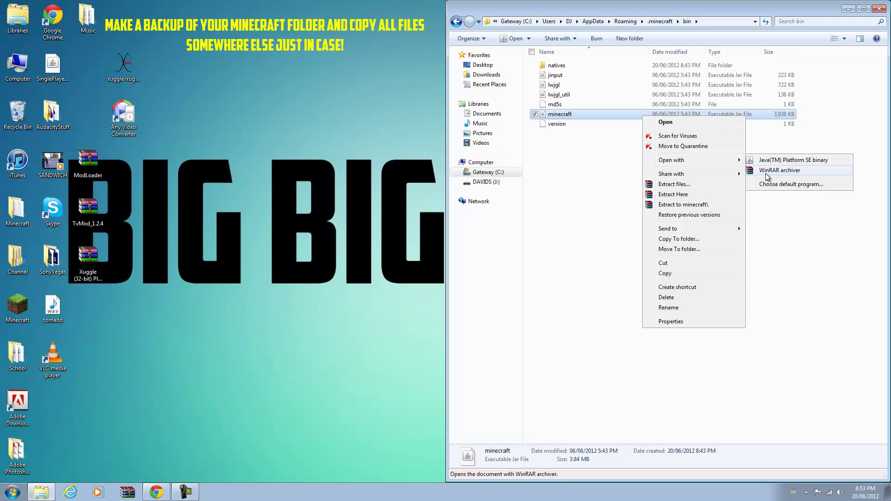
click(767, 171)
drag(639, 105, 890, 146)
- Delete the META-INF folder from minecraft.jar and confirm the deletion
click(479, 96)
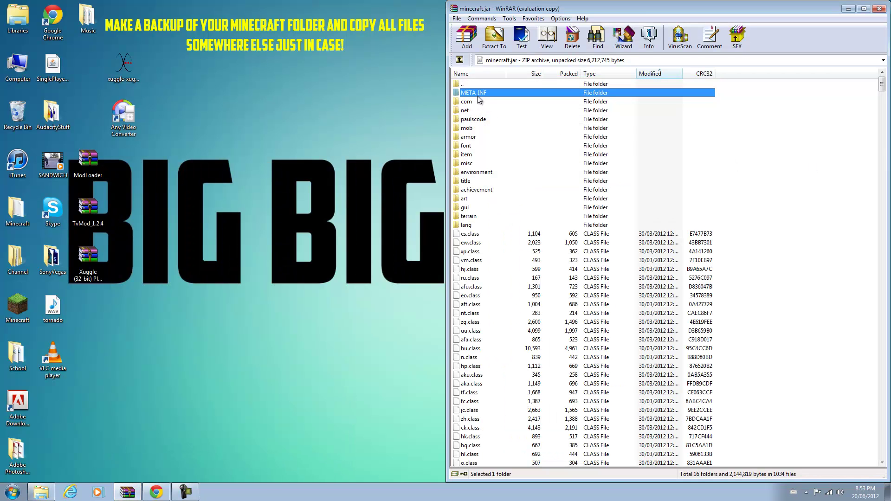
key(Delete)
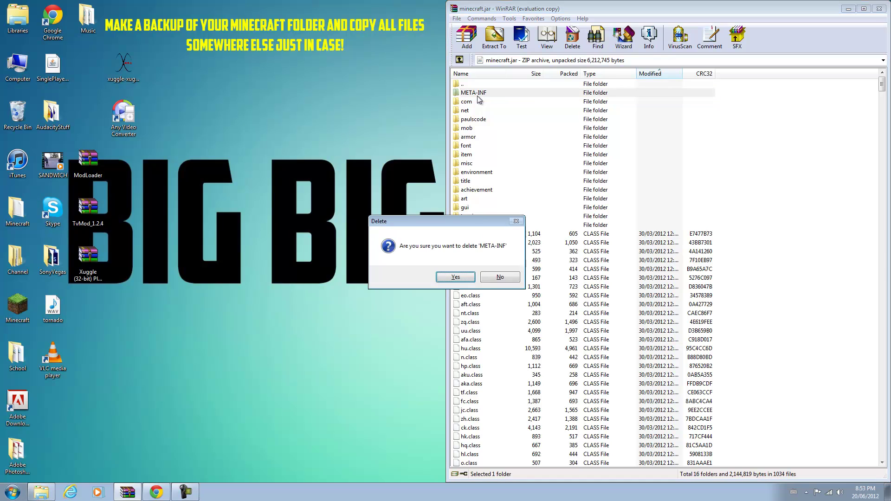
click(455, 278)
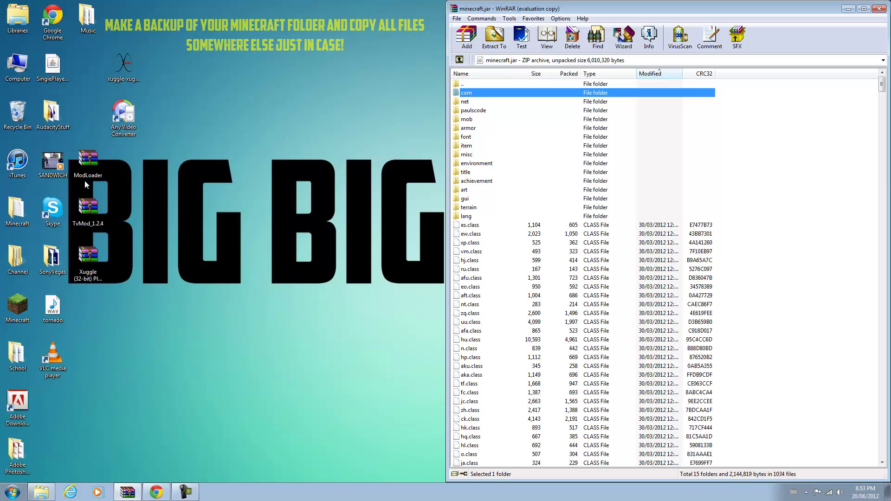
- Add all class files from the ModLoader archive to the root of minecraft.jar, then close the ModLoader archive
double_click(89, 167)
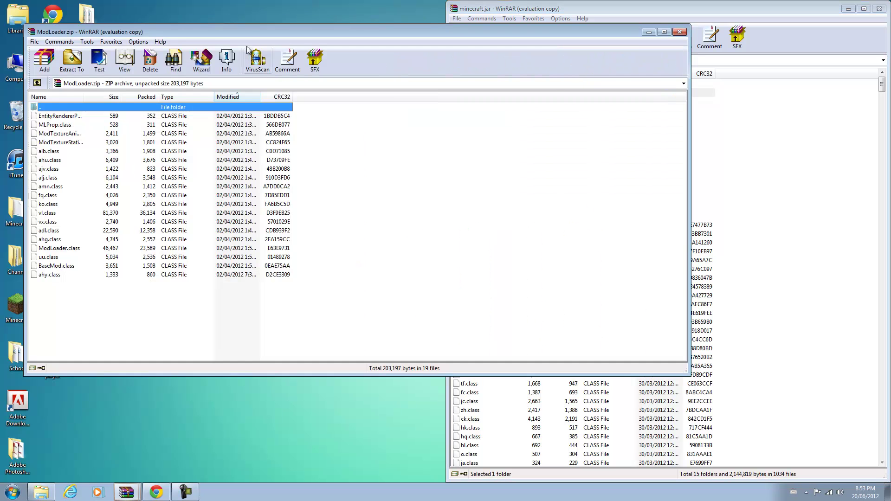
drag(250, 36, 1, 37)
key(ctrl+a)
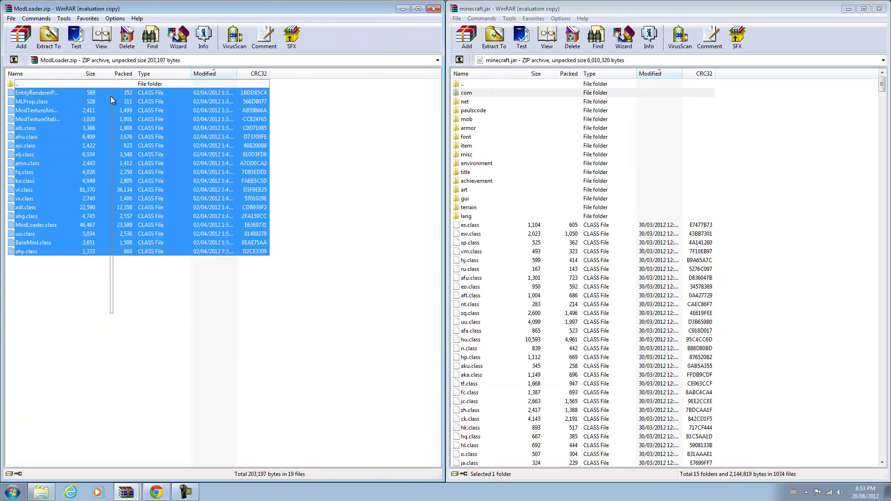
drag(76, 122, 671, 217)
click(677, 331)
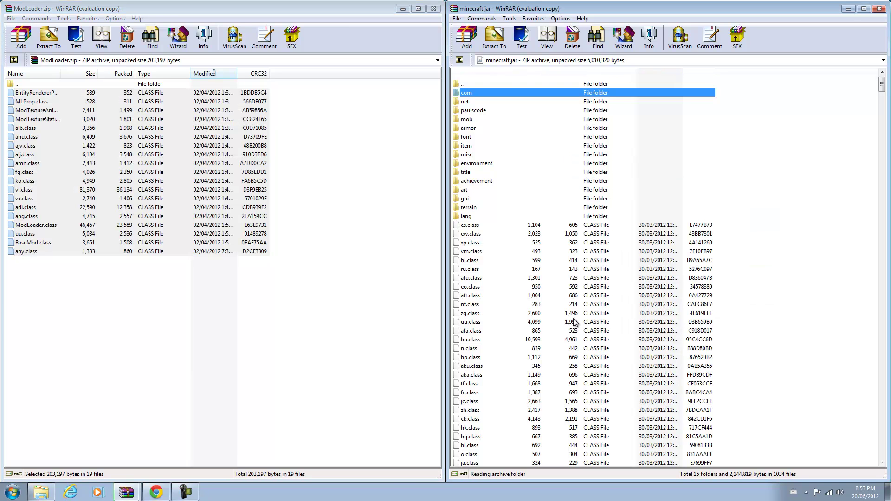
click(434, 9)
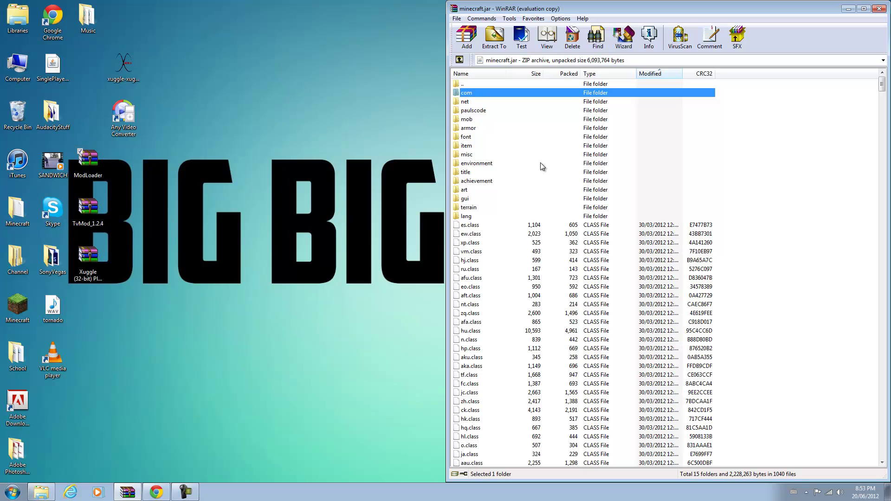
- Add everything in the TvMod_1.2.4 archive's "To minecraft jar" folder to the root of minecraft.jar
double_click(93, 224)
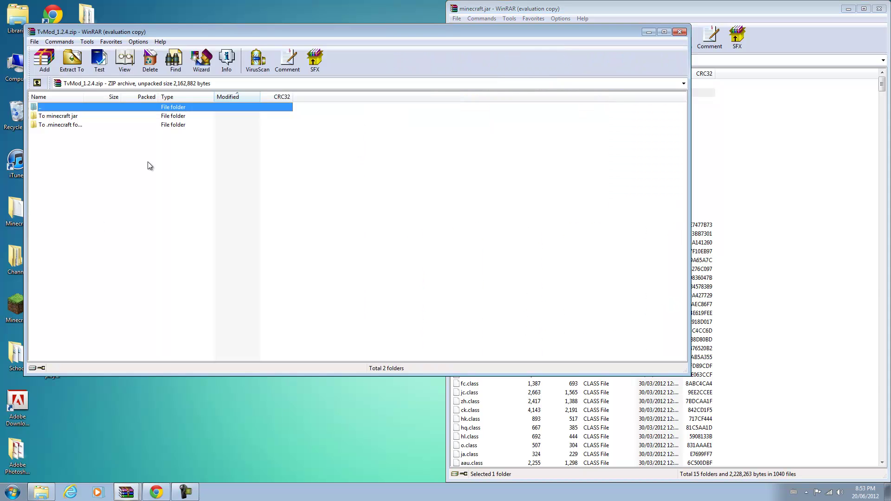
drag(204, 28, 3, 39)
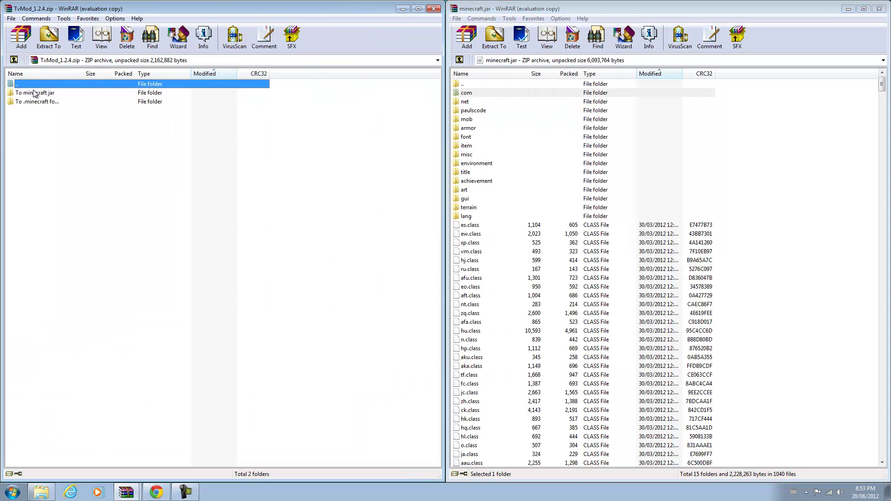
double_click(35, 94)
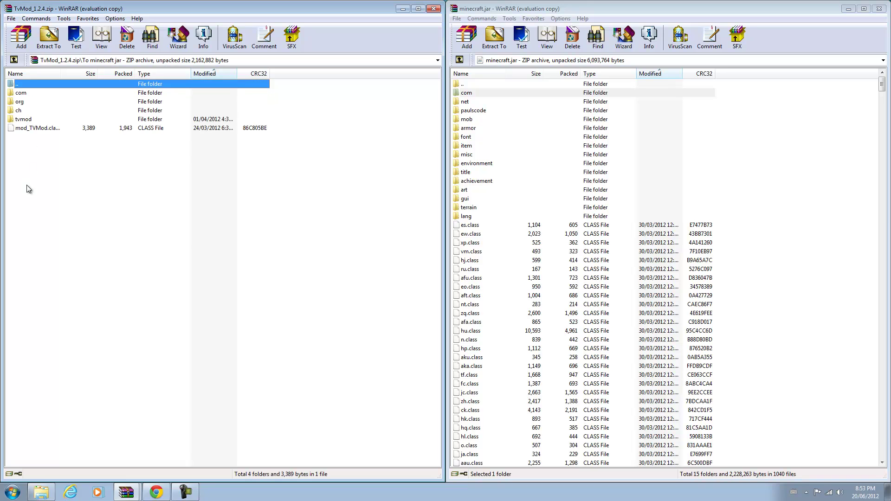
drag(27, 185, 588, 209)
click(673, 325)
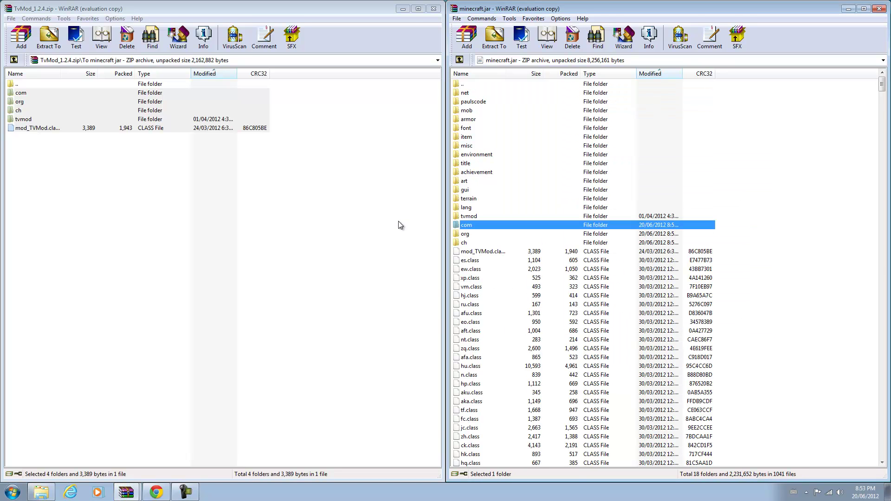
- Close minecraft.jar and copy TV.properties from the TvMod_1.2.4 archive's "To .minecraft folder" into .minecraft, closing the mod archive when done
double_click(91, 84)
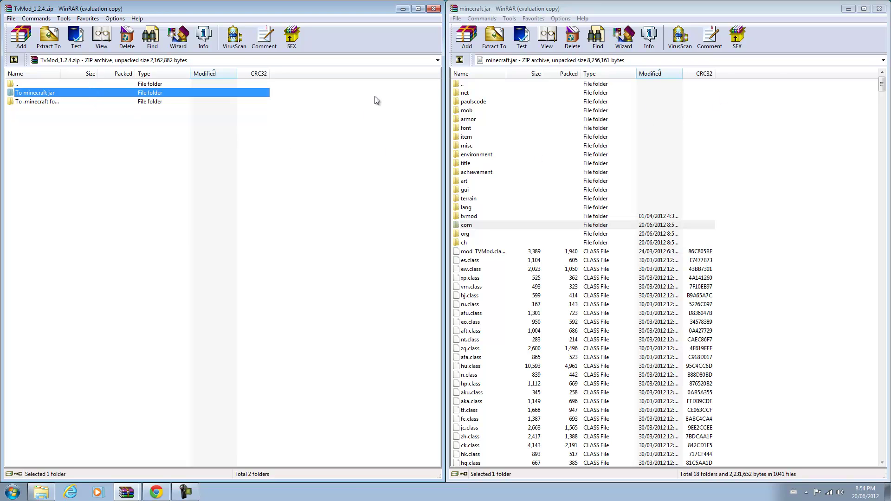
click(878, 8)
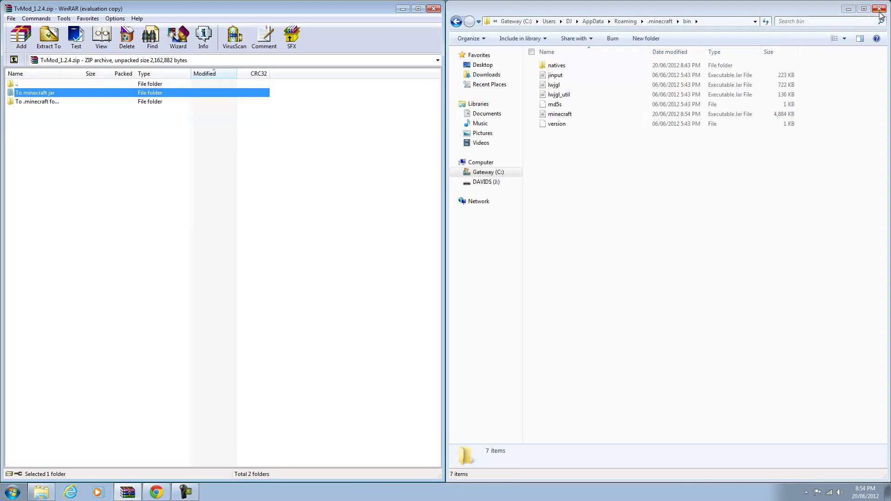
click(659, 21)
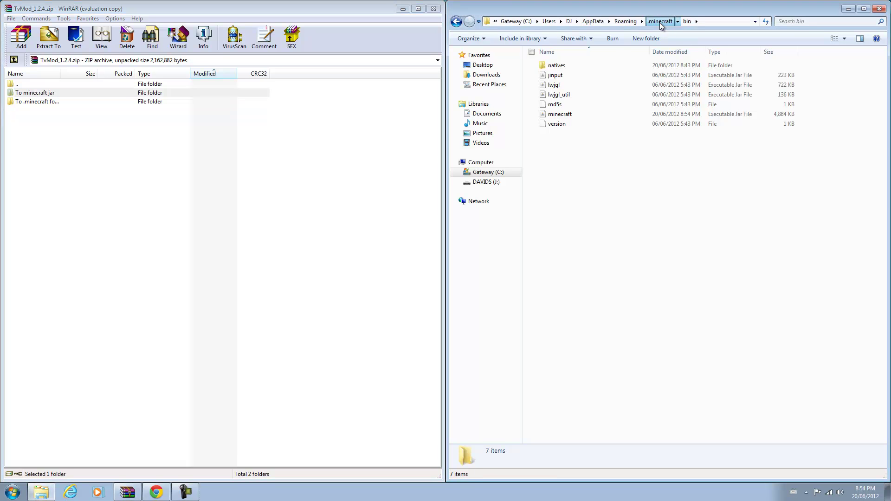
double_click(142, 102)
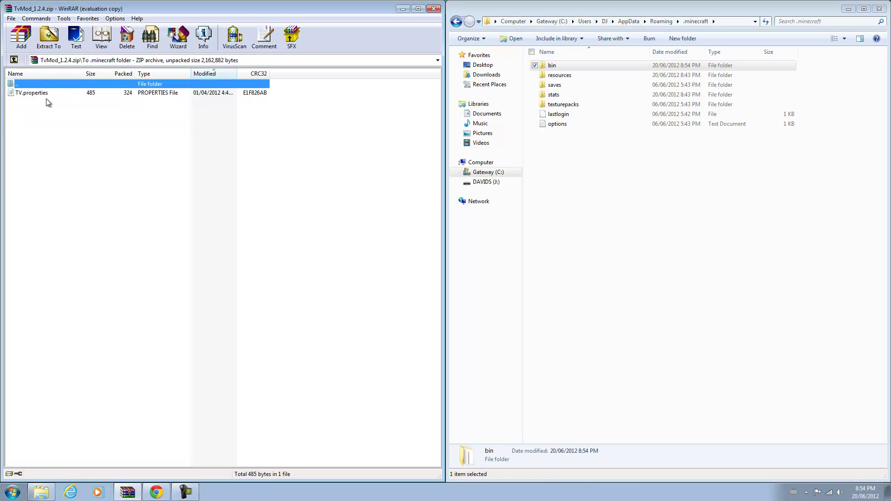
drag(43, 94, 657, 155)
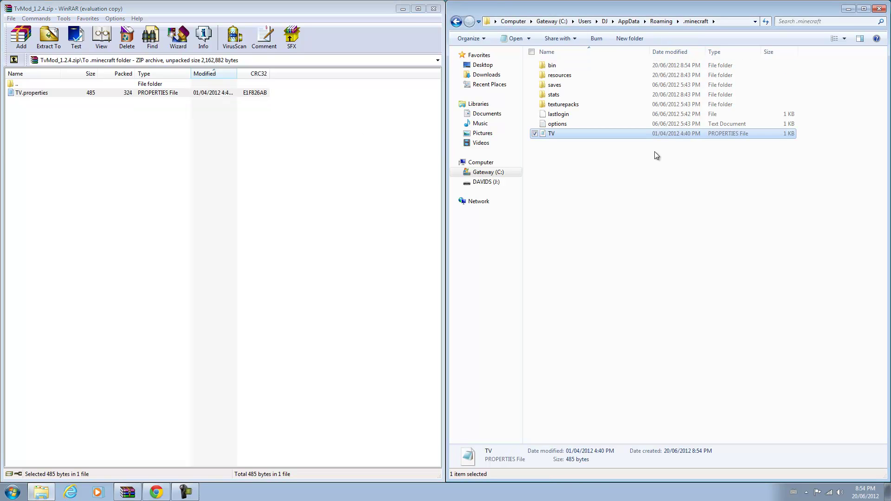
click(433, 10)
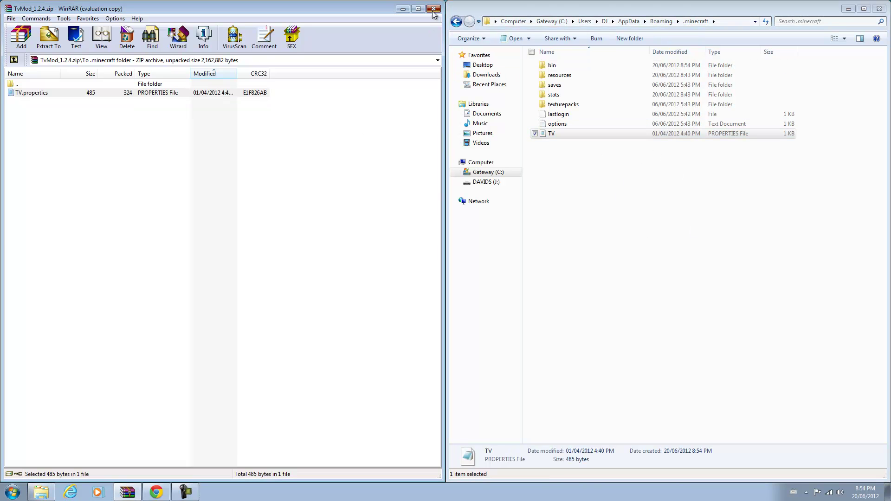
click(433, 9)
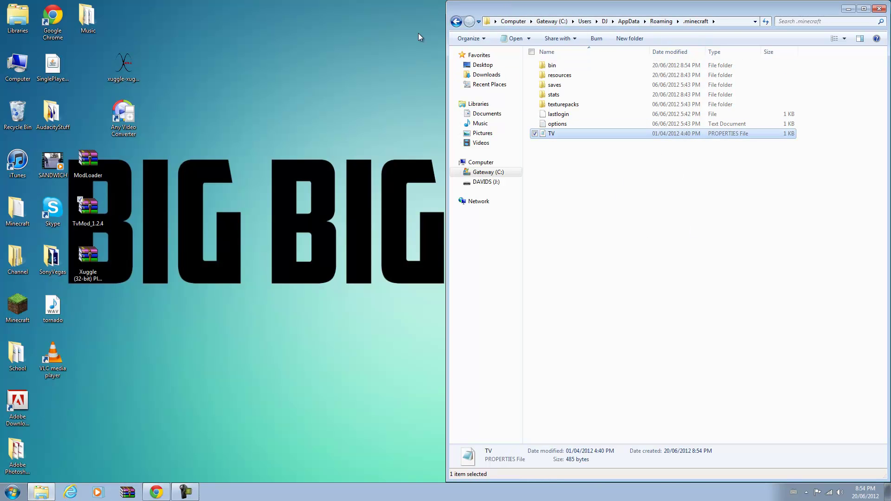
- Extract xuggle-xuggler.3.4.1012-win32-setup.exe from the Xuggle archive's "Xuggle 32 bit" folder to the desktop and close the archive
double_click(85, 265)
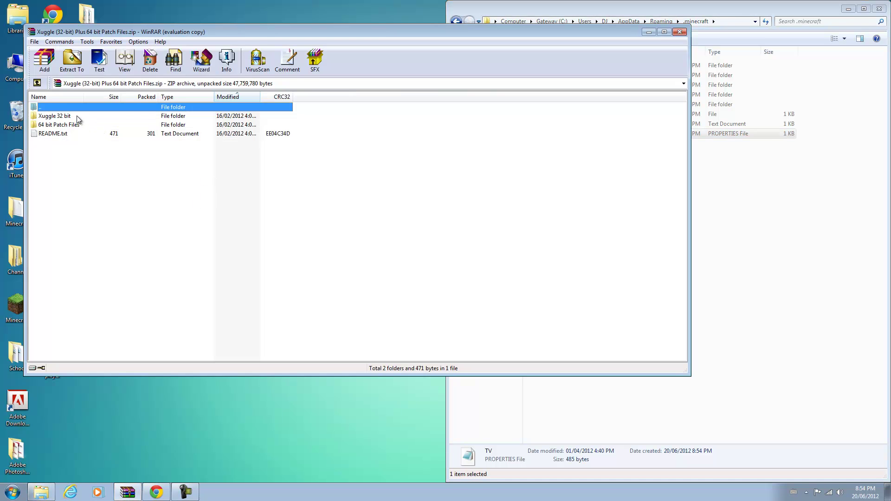
click(76, 116)
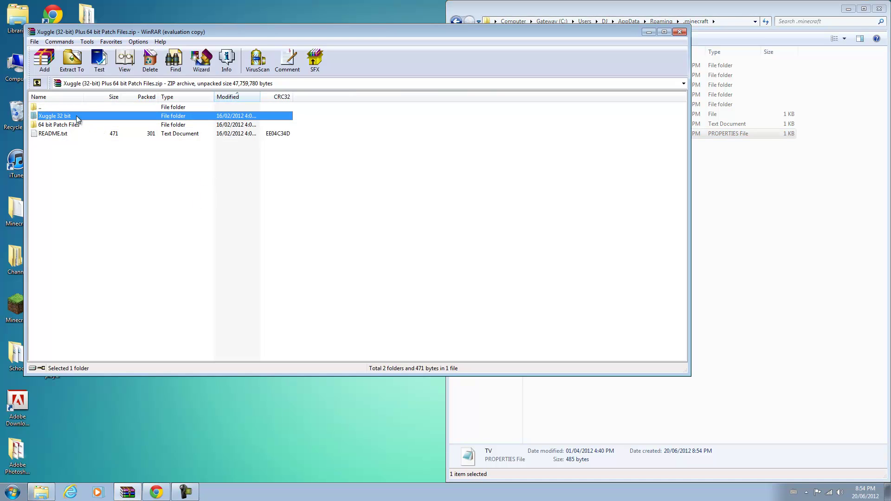
double_click(81, 118)
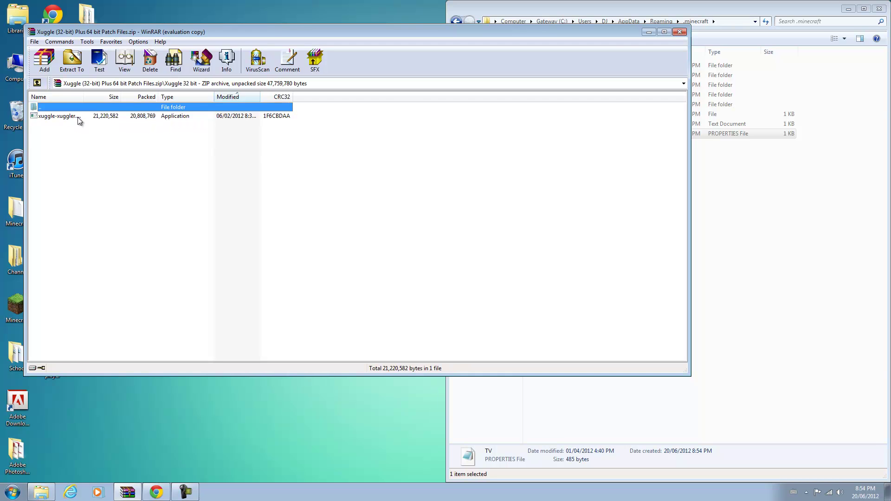
click(77, 116)
click(76, 116)
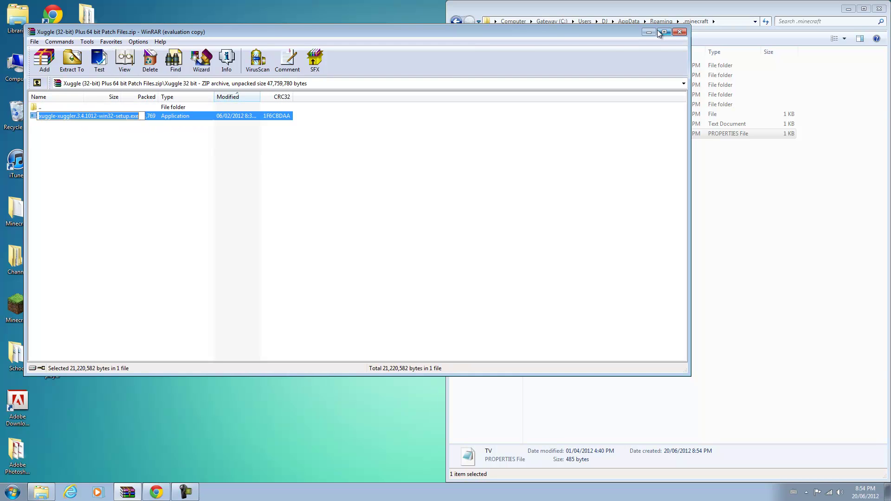
drag(562, 39, 748, 150)
drag(243, 226, 131, 69)
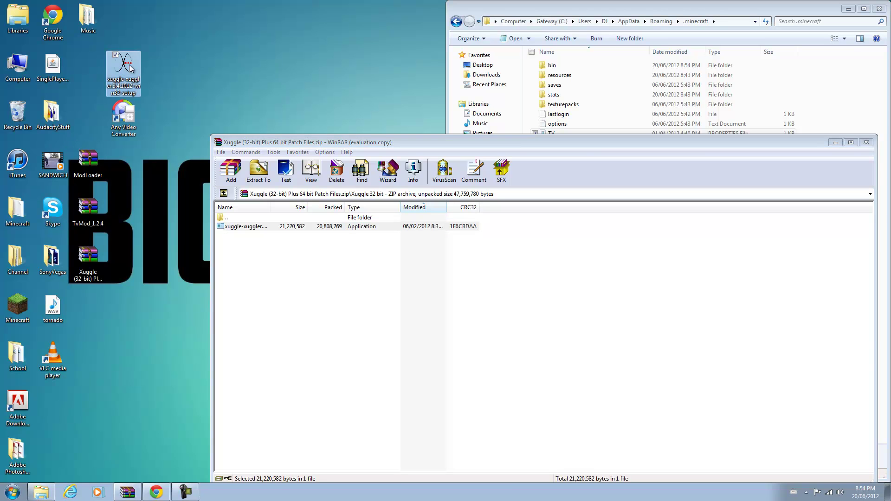
click(307, 201)
key(alt+F4)
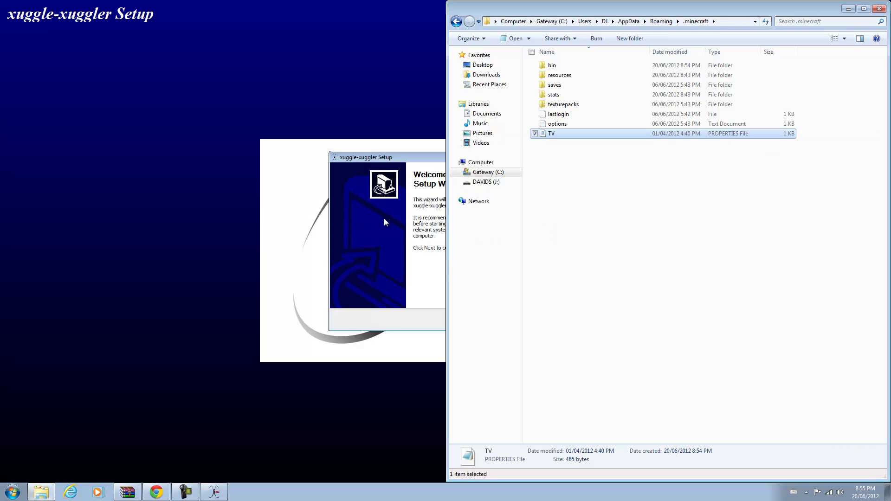
- Install xuggle-xuggler for anyone using this computer in C:\Program Files (x86)\Xuggle, accepting the license agreement and finishing the setup wizard
click(848, 8)
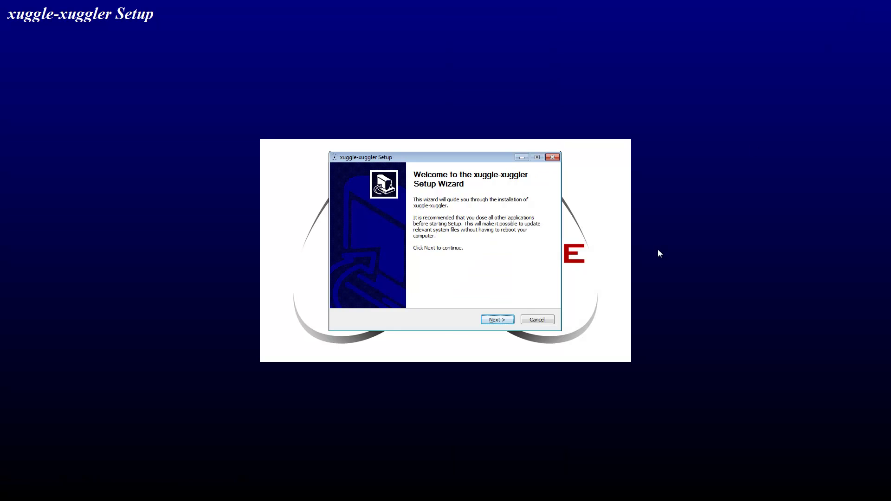
click(495, 319)
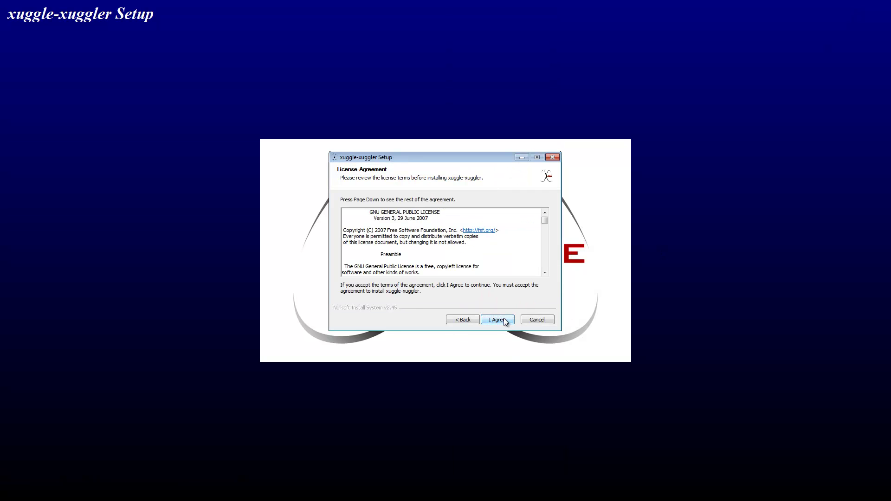
click(503, 320)
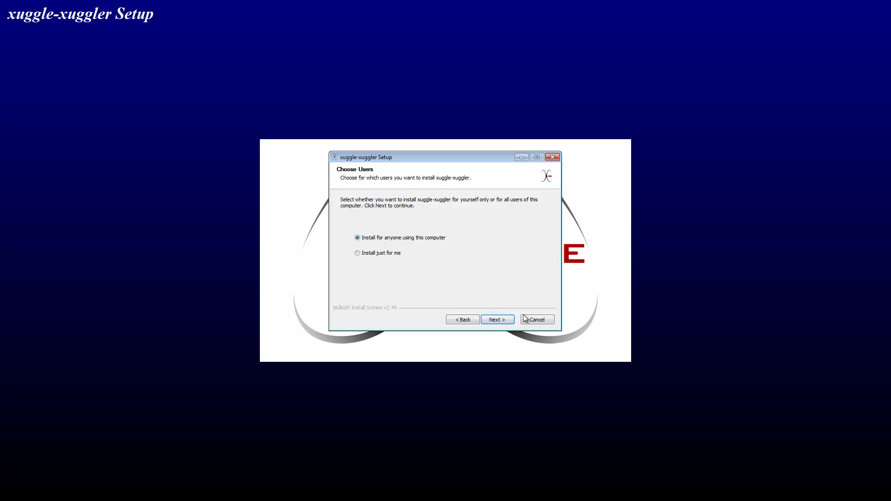
click(495, 320)
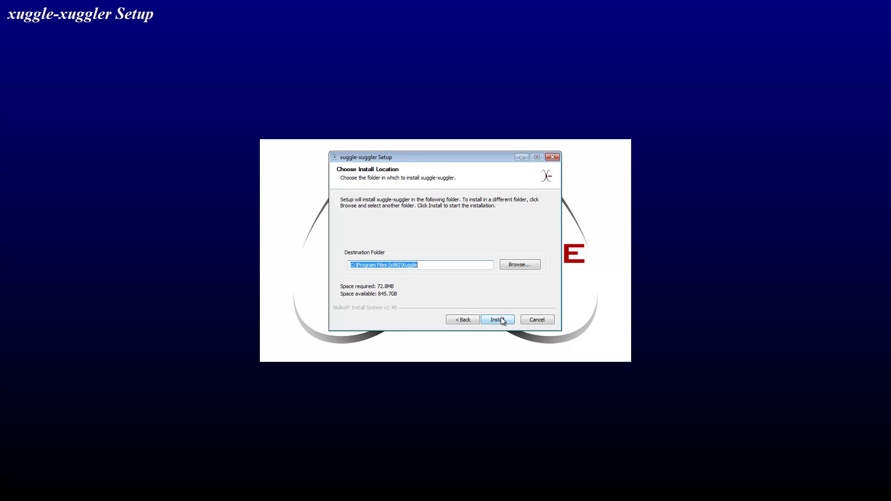
click(500, 316)
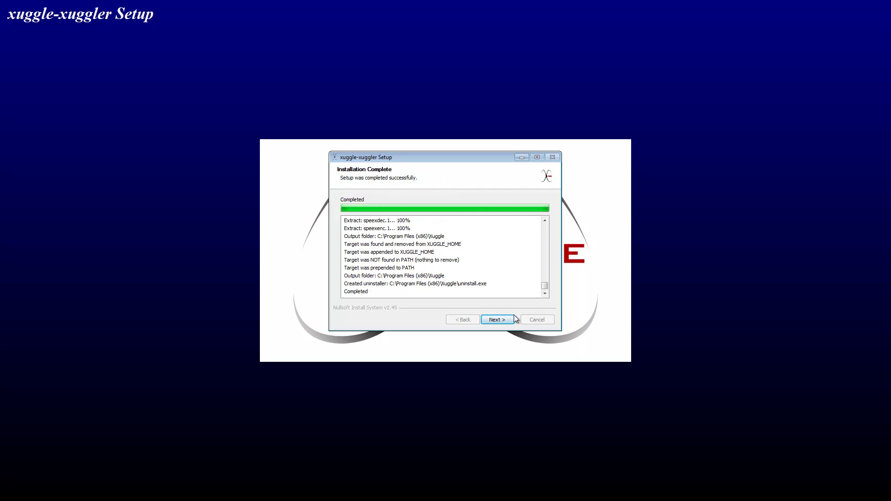
click(497, 319)
click(497, 319)
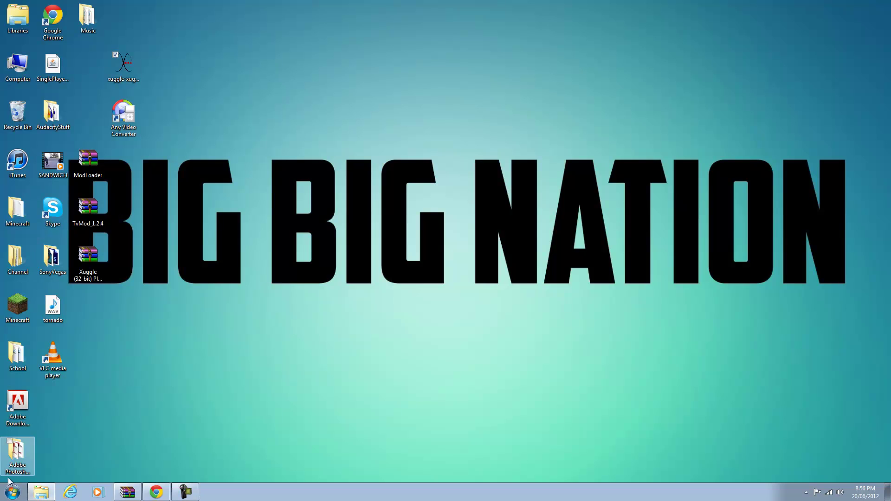
- Open Program Files (x86) on the C: drive in a window beside the .minecraft folder and locate the Xuggle folder
click(41, 492)
click(13, 492)
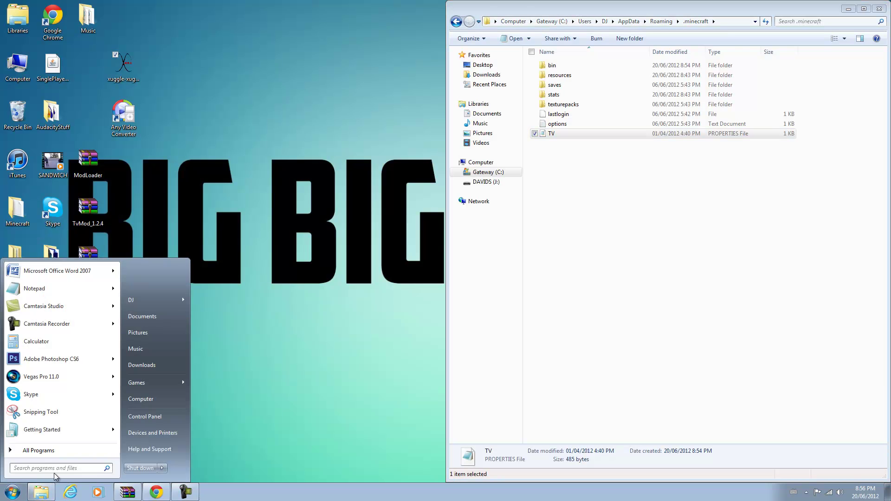
click(147, 400)
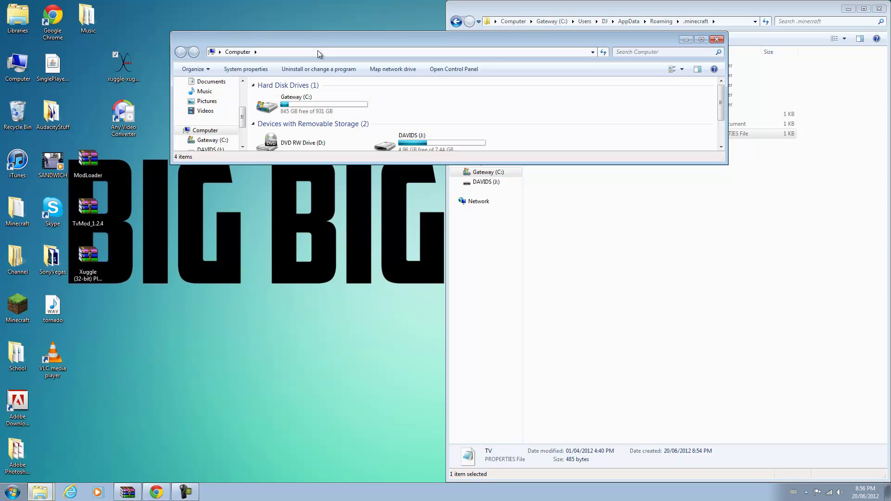
drag(318, 54, 1, 49)
double_click(112, 72)
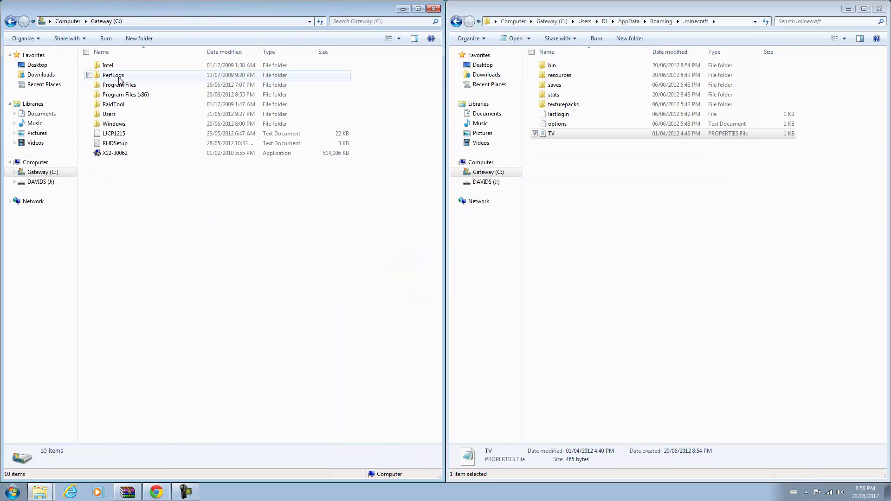
double_click(133, 99)
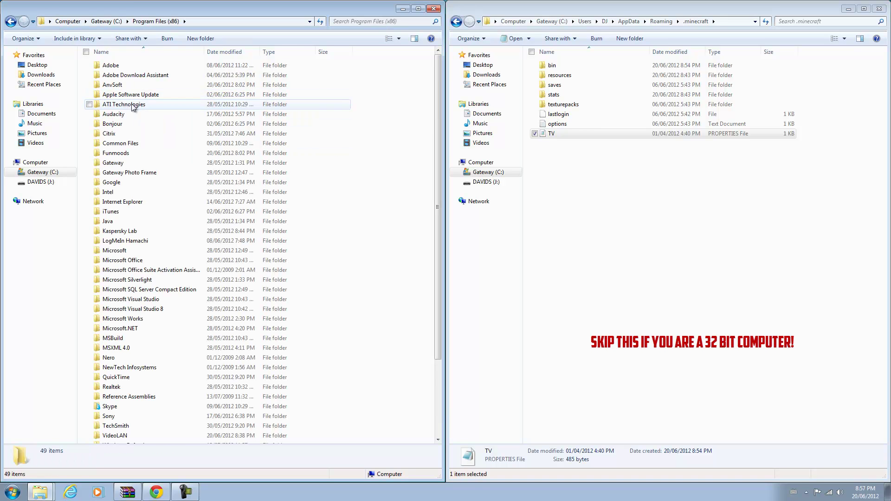
scroll(153, 207, down, 3)
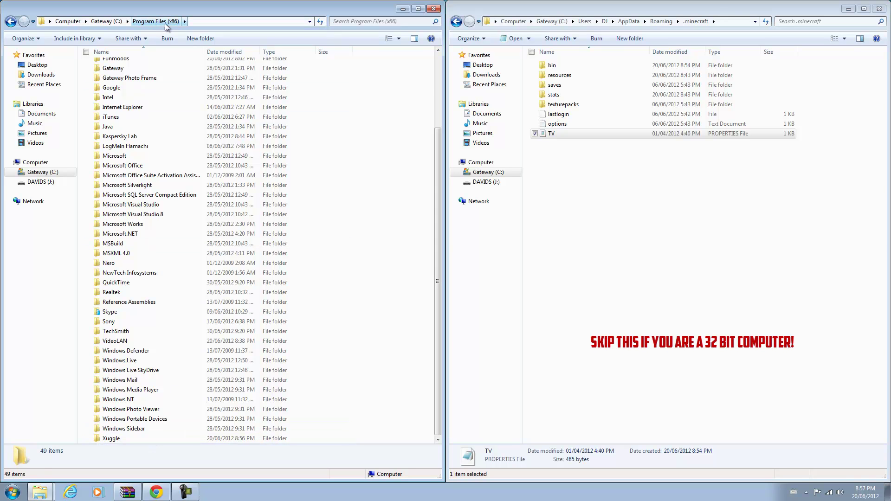
- Show the Xuggle folder in Program Files (x86) beside the Xuggle archive's "64 bit Patch Files" folder
double_click(130, 439)
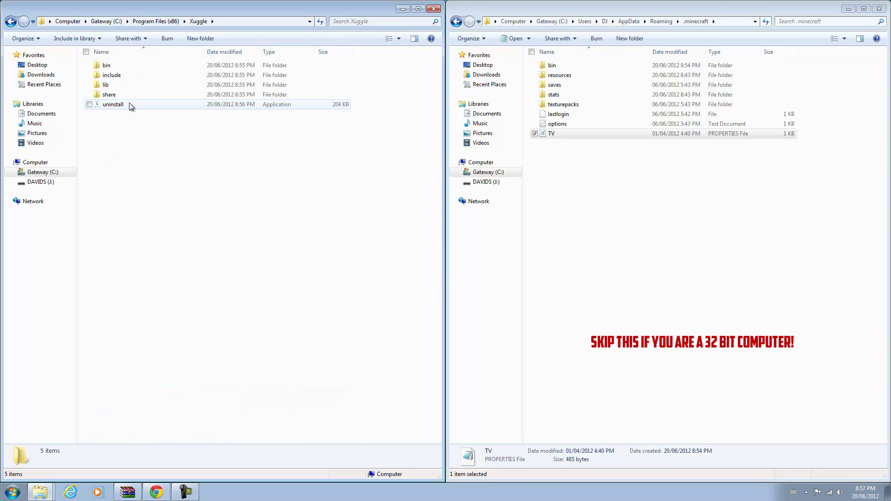
click(14, 495)
drag(381, 12, 888, 216)
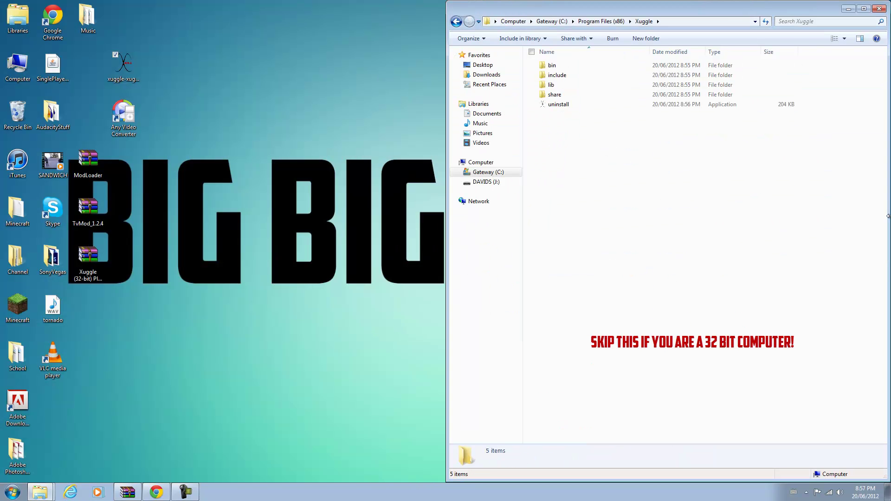
double_click(99, 260)
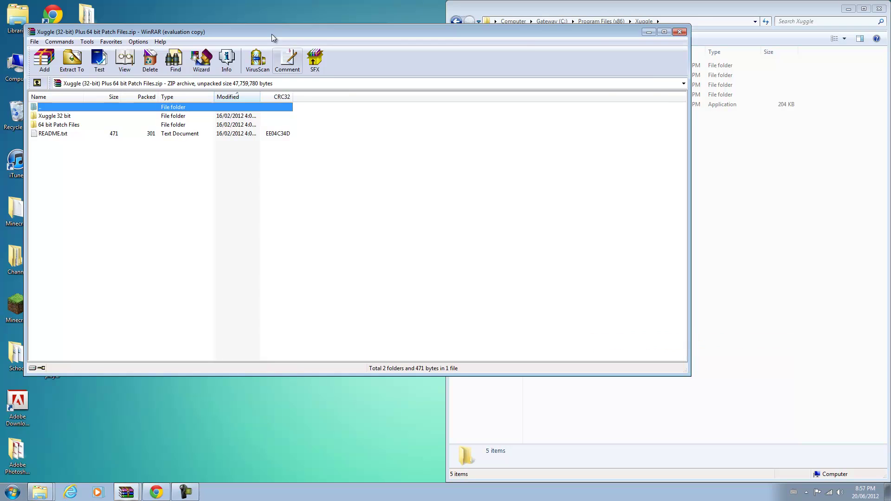
drag(274, 36, 0, 38)
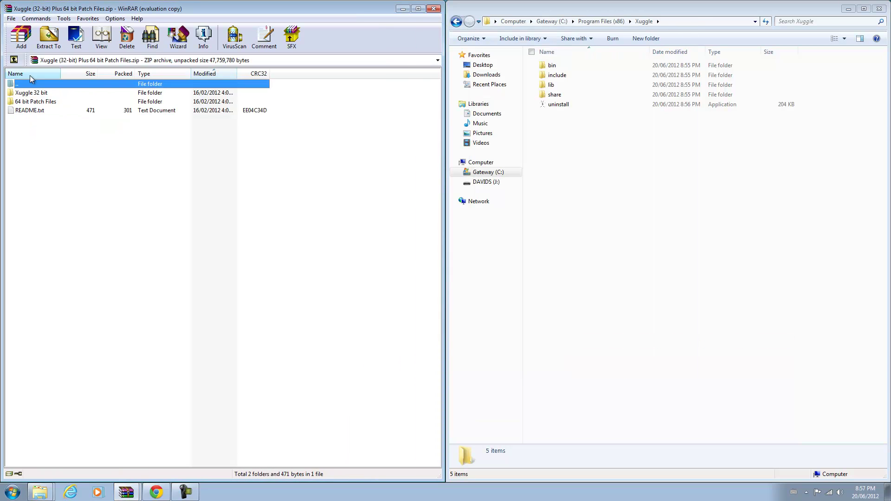
double_click(36, 101)
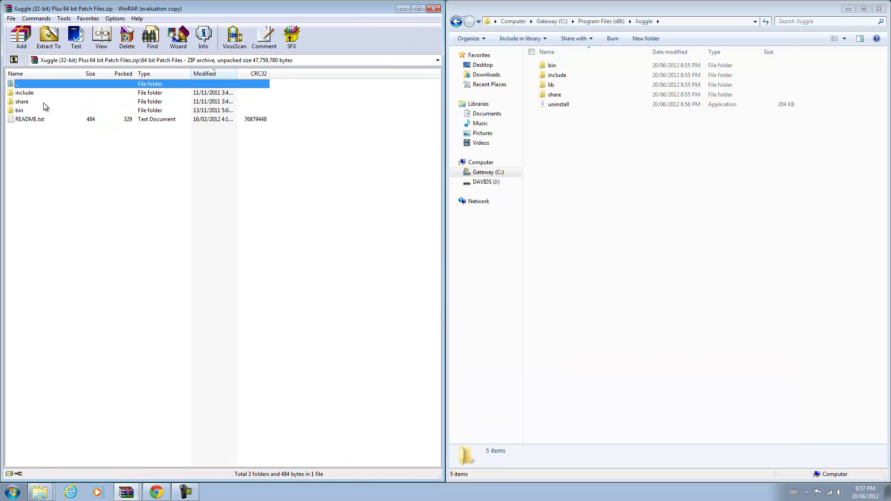
- Move the include, share and bin patch folders into the Xuggle folder, merging folders and replacing all conflicting files, and close the archive
drag(312, 87, 273, 108)
drag(215, 101, 639, 146)
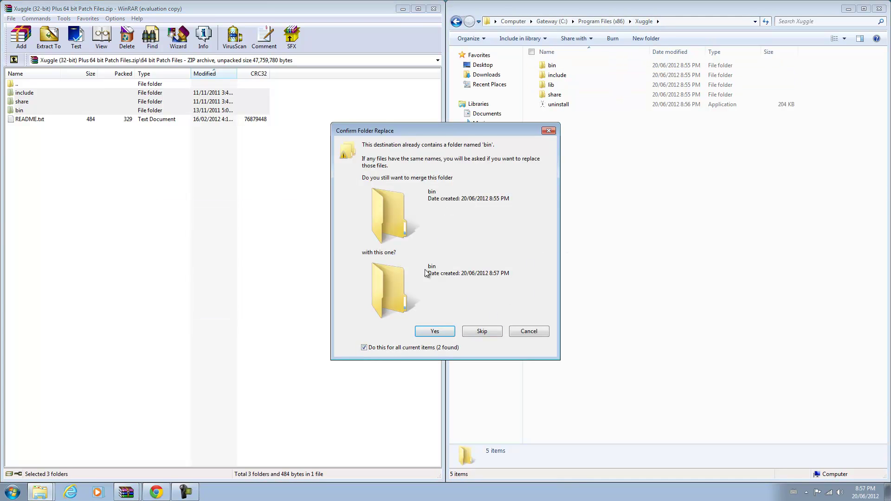
click(434, 332)
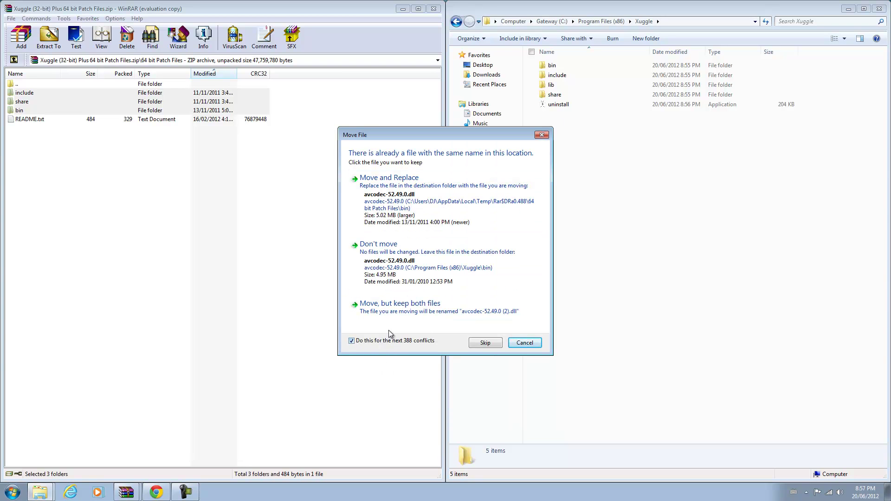
click(425, 205)
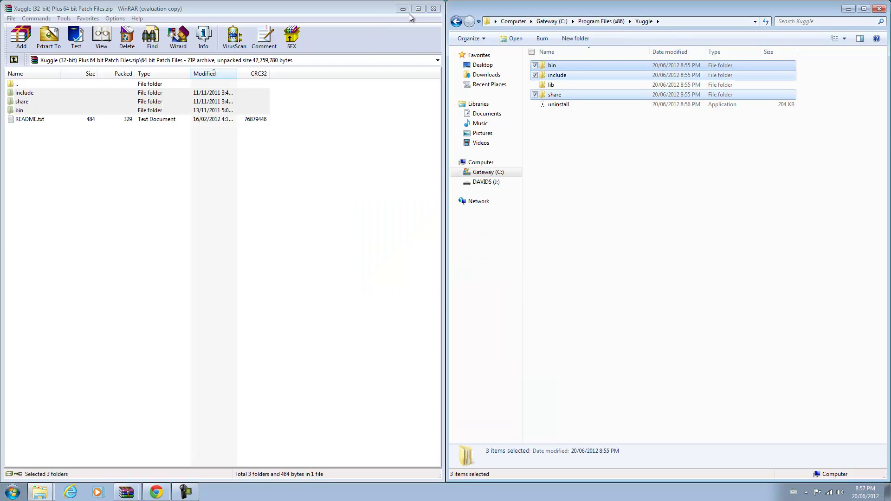
click(433, 9)
- Open Xuggle's lib folder and, beside it, open minecraft.jar from the .minecraft bin folder in WinRAR
drag(511, 7, 123, 79)
key(super+Left)
click(120, 132)
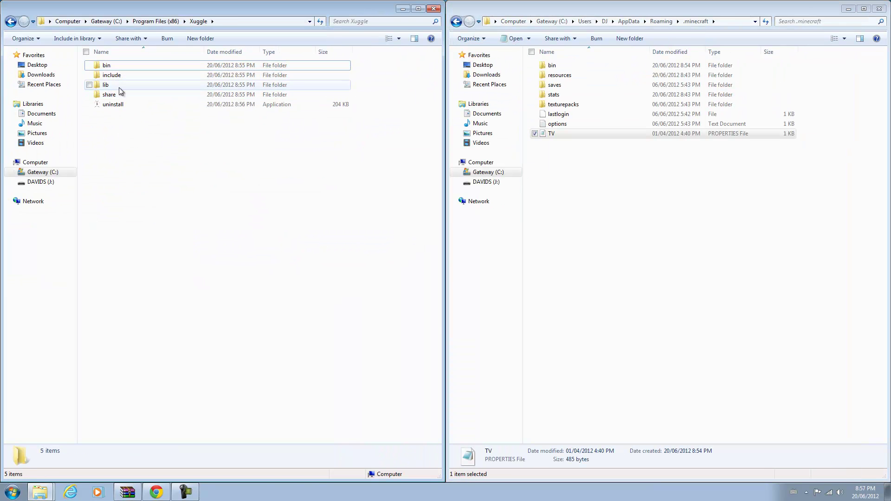
double_click(119, 87)
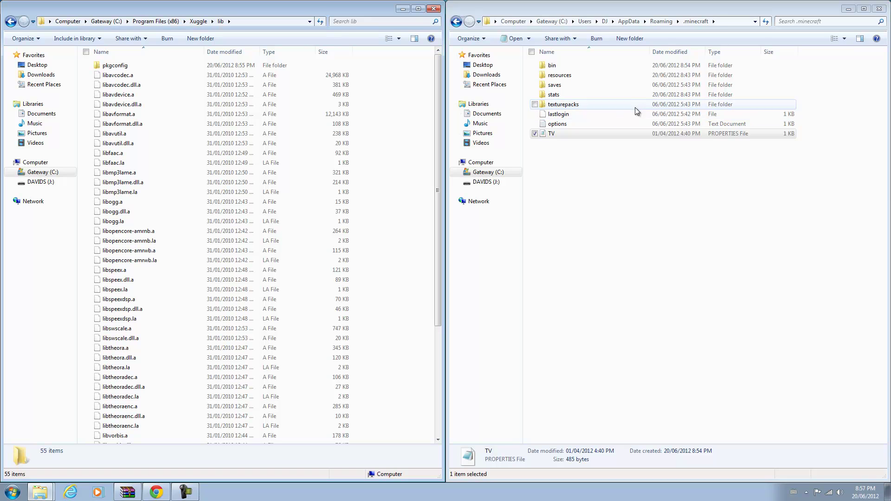
double_click(602, 66)
click(567, 112)
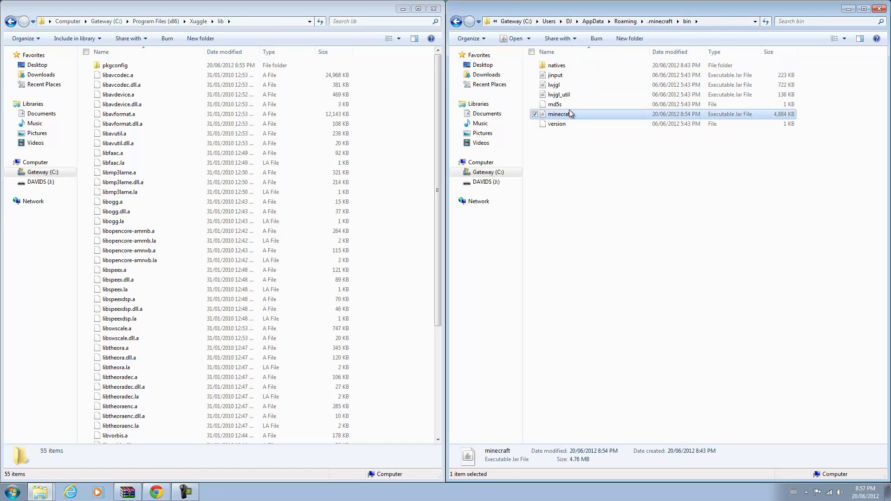
right_click(569, 110)
mouse_move(617, 153)
click(689, 164)
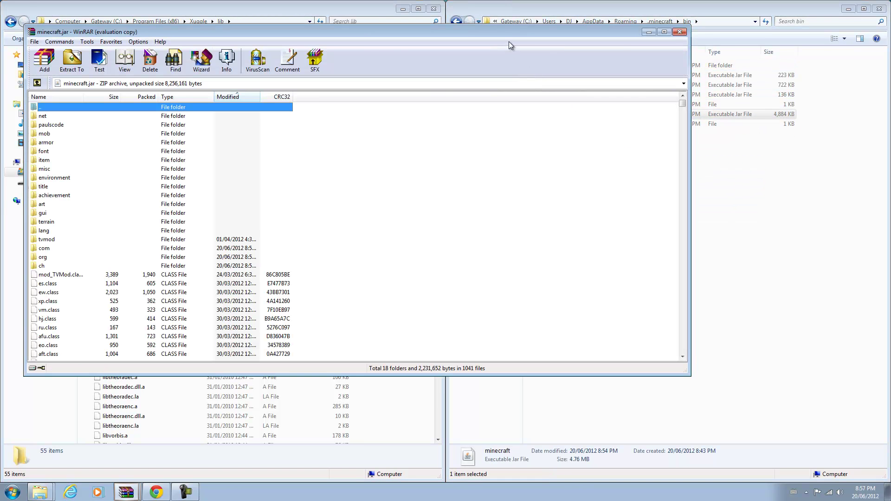
key(super+Right)
- Add everything in Xuggle's lib folder to minecraft.jar, accepting the archive settings, and clear the open windows
click(245, 144)
drag(386, 83, 91, 445)
drag(158, 259, 843, 218)
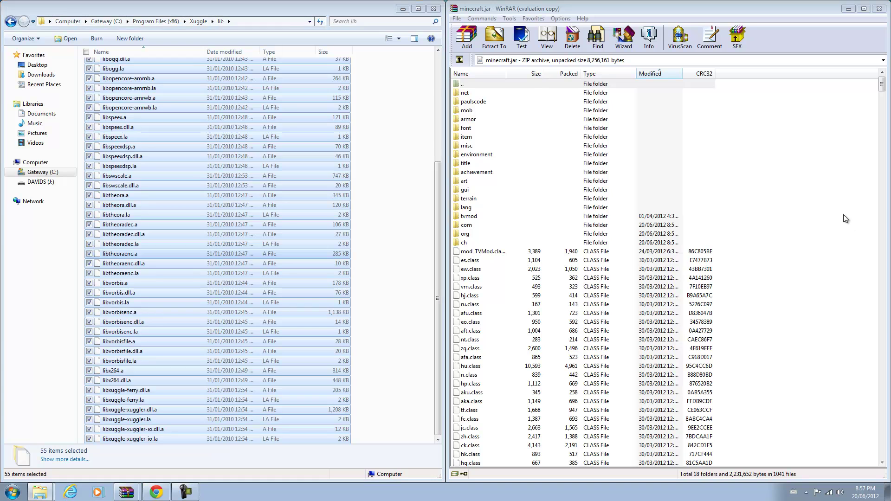
click(681, 319)
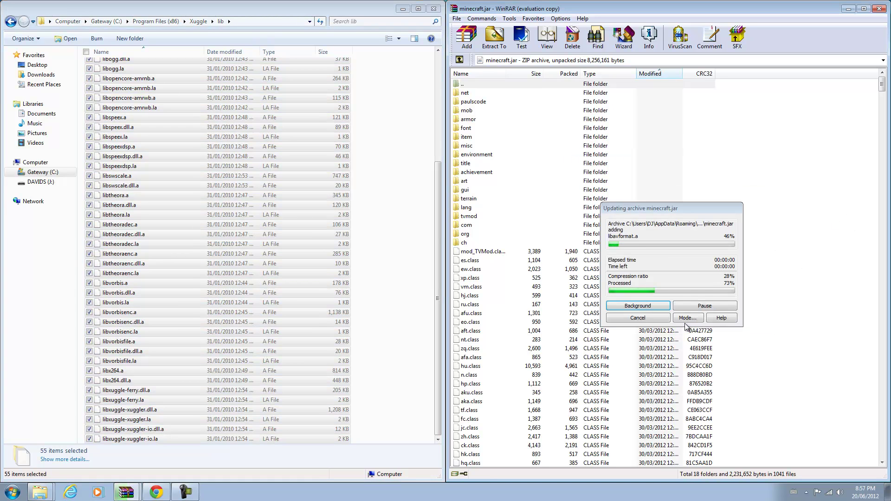
click(402, 9)
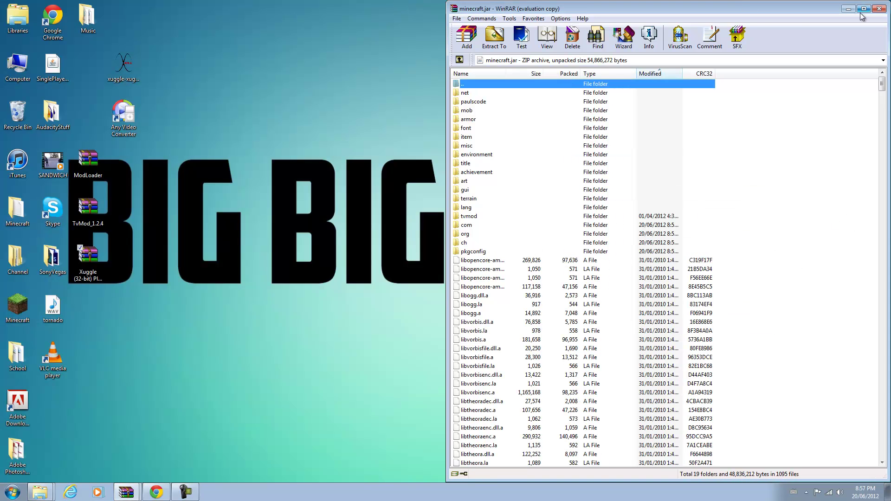
click(878, 8)
key(alt+F4)
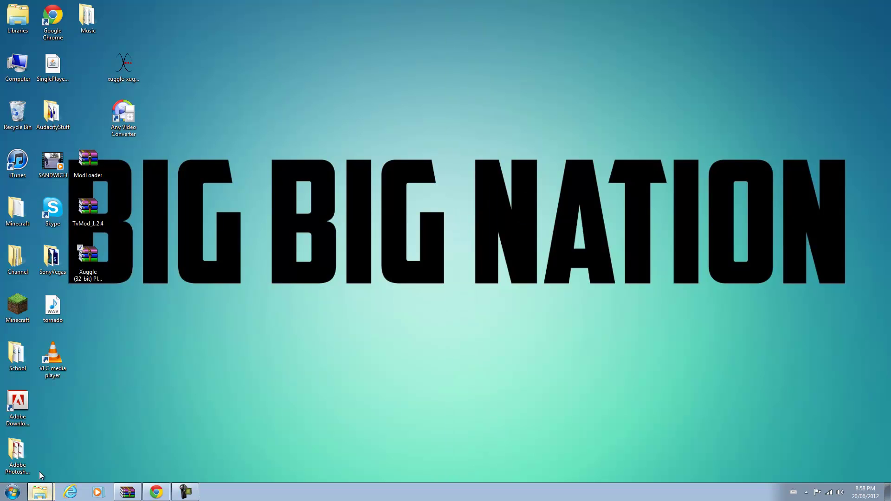
- Run Minecraft from the desktop, log in through the launcher and load a singleplayer world
double_click(17, 310)
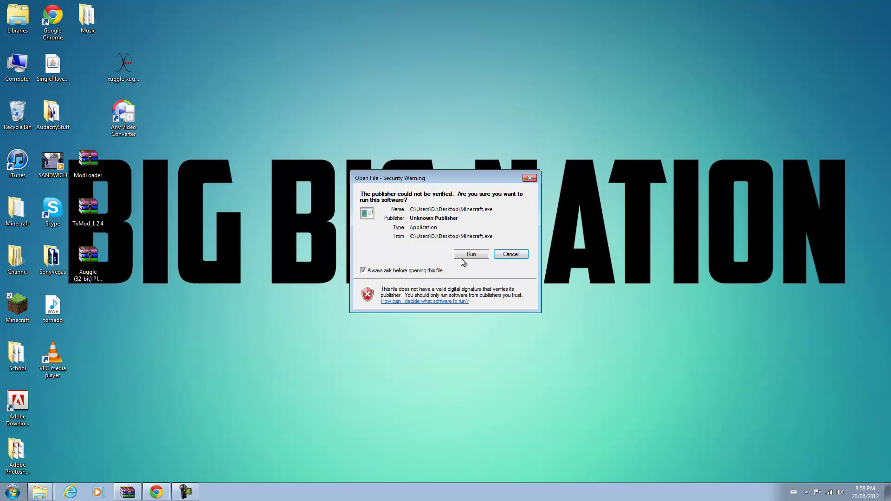
click(475, 258)
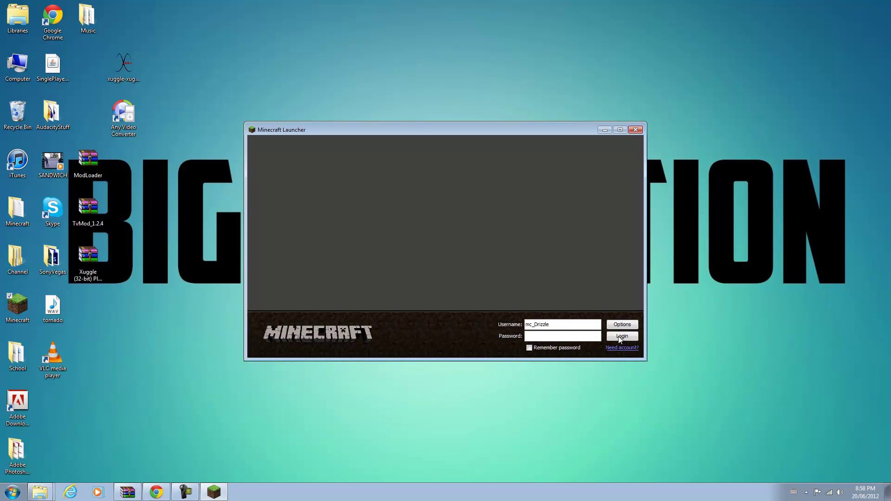
click(618, 337)
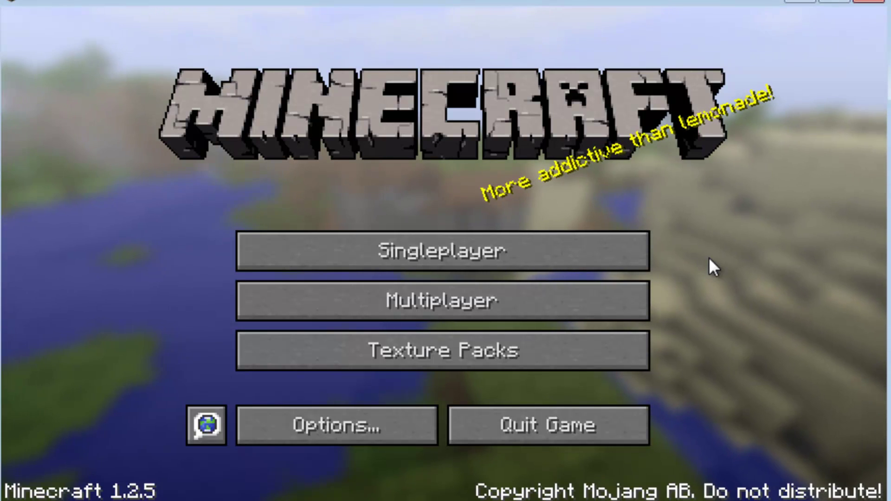
click(618, 263)
click(664, 417)
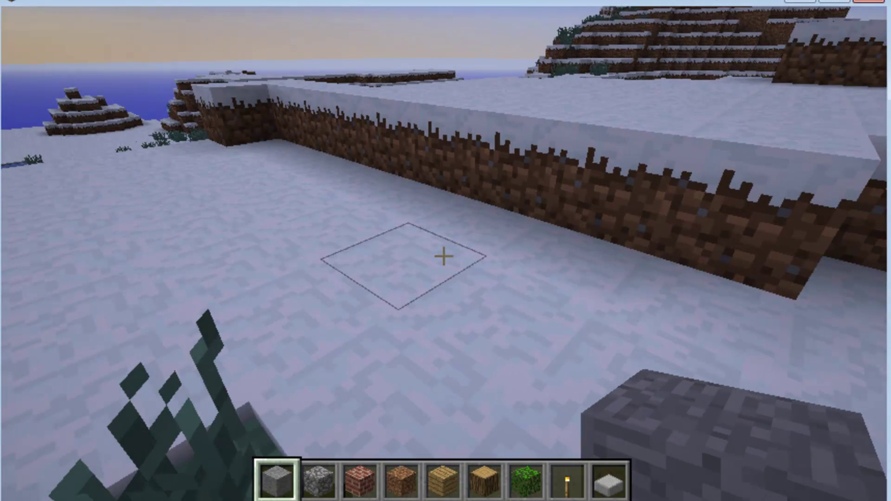
- Turn the game's music and sound off and return to the world
key(Escape)
click(455, 325)
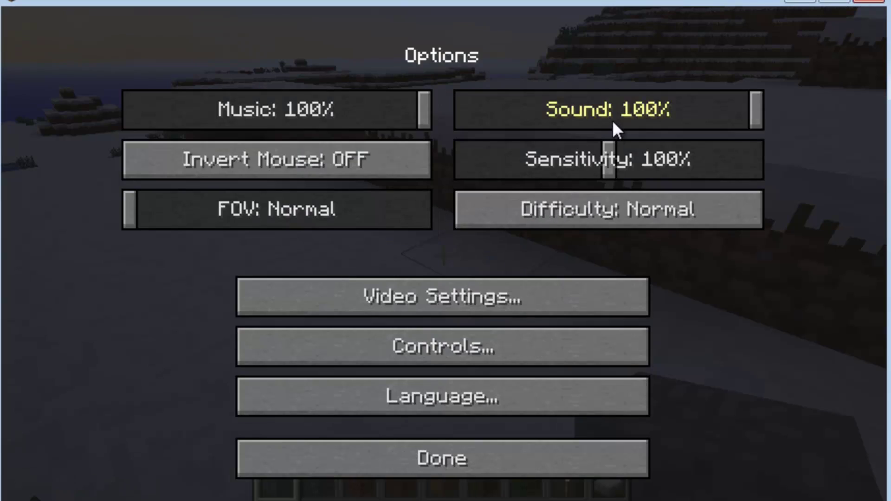
drag(611, 119, 127, 111)
key(Escape)
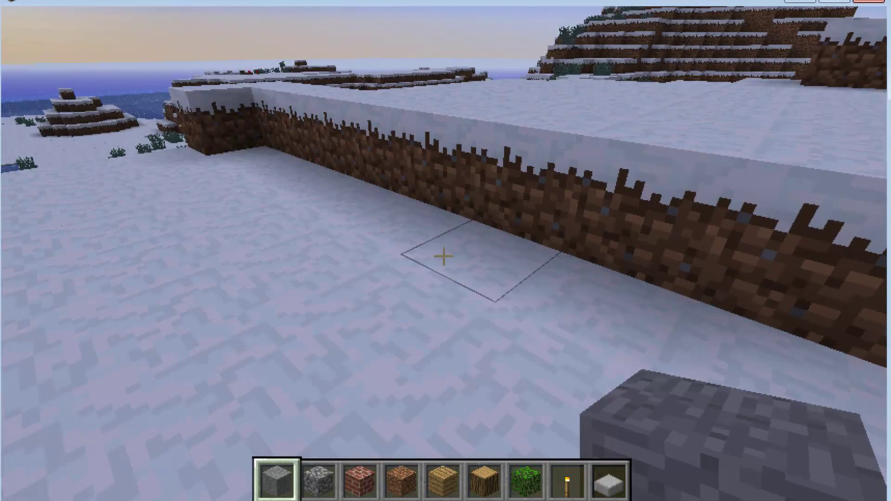
- Build a stone wall about four blocks wide and two blocks high on the snow
right_click(443, 256)
right_click(443, 257)
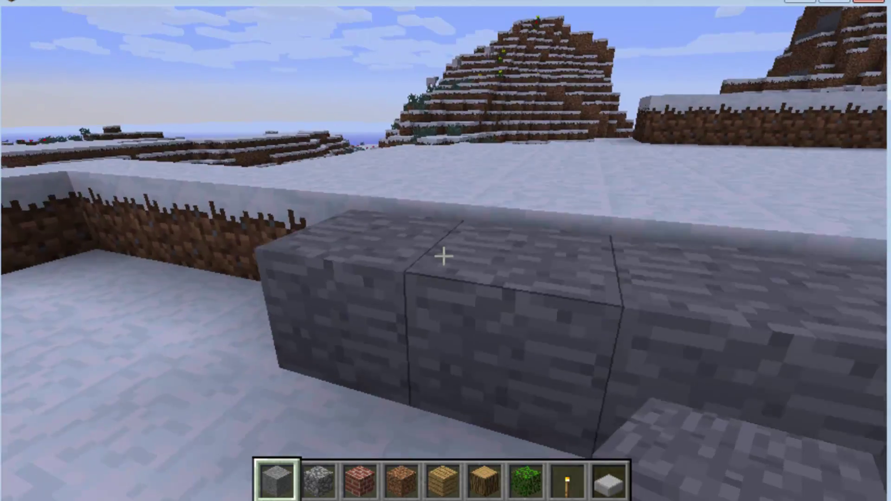
right_click(443, 256)
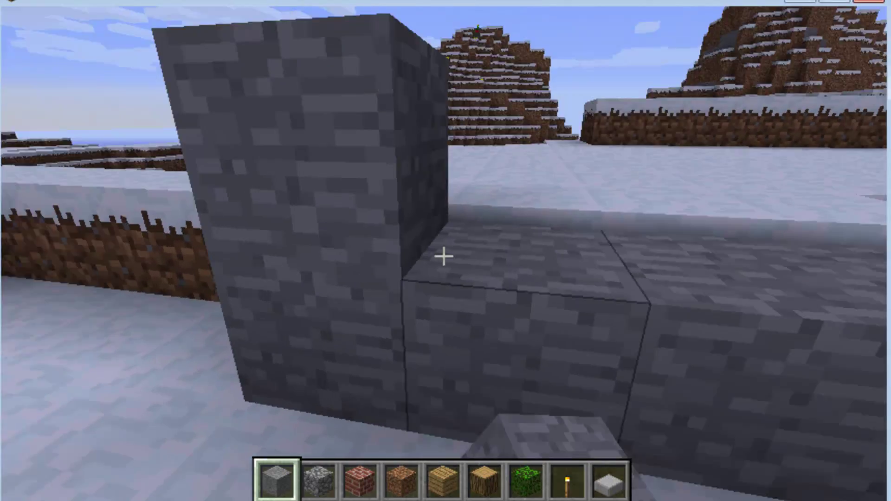
key(s)
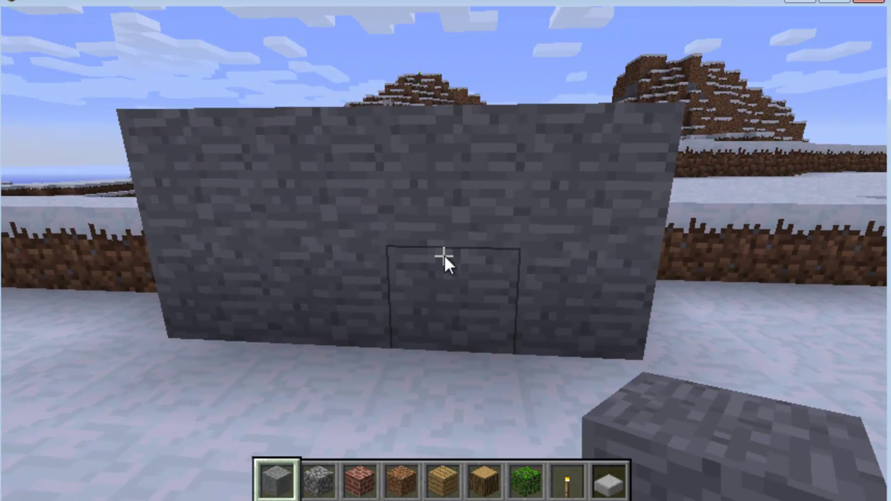
- Put the TV in the sixth hotbar slot and the remote control in the seventh from the creative inventory
key(e)
drag(604, 105, 604, 403)
click(527, 166)
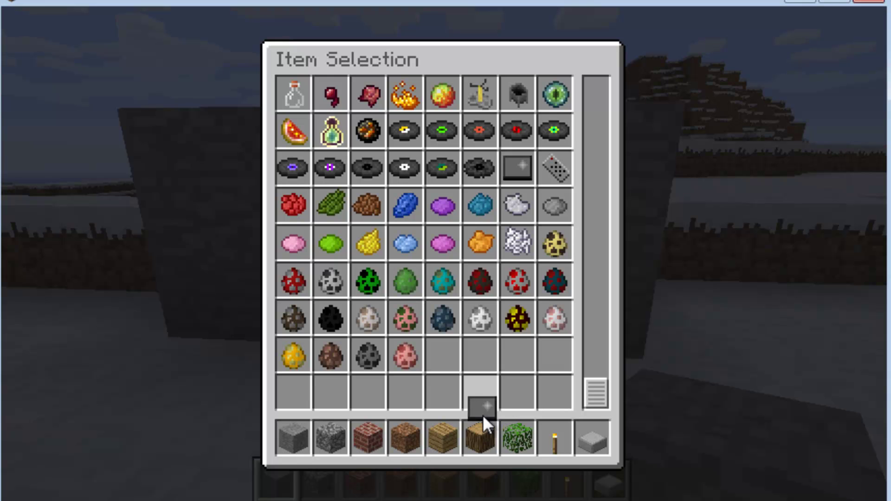
click(481, 434)
click(548, 167)
click(520, 434)
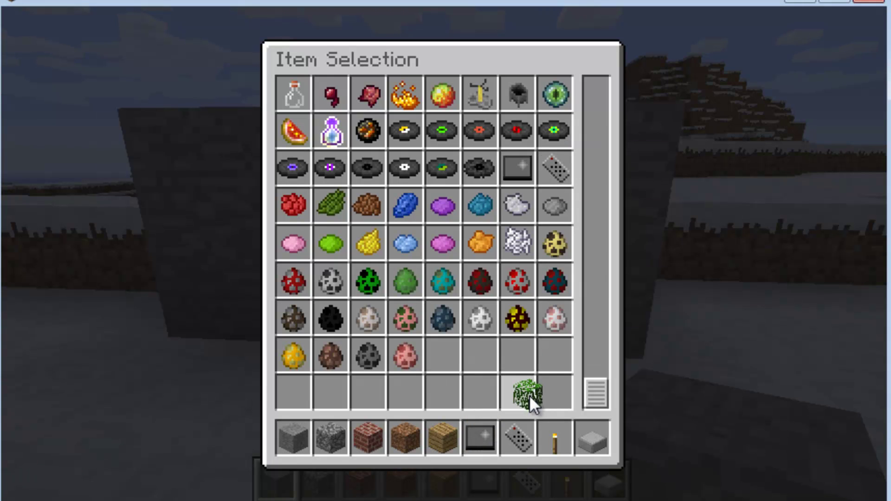
key(e)
- Place the TV on the front of the stone wall and take the remote control in hand
scroll(444, 256, down, 5)
right_click(443, 256)
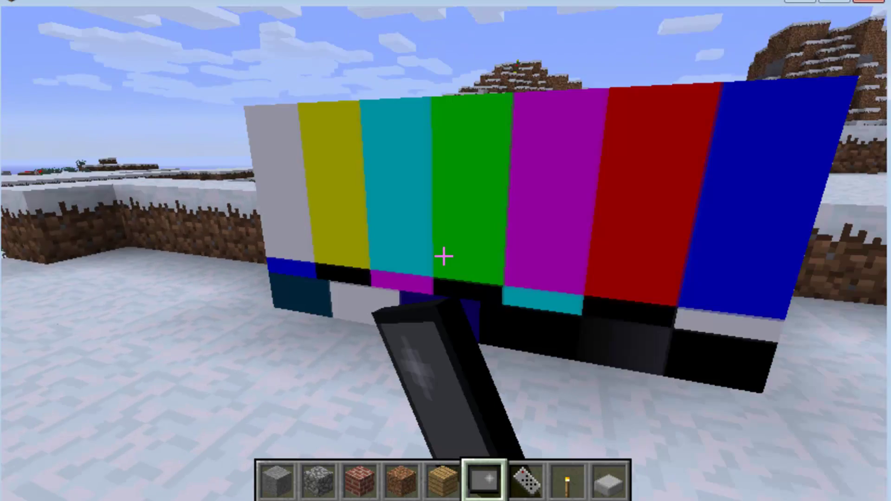
scroll(444, 257, down, 2)
scroll(444, 256, down, 1)
scroll(444, 256, up, 2)
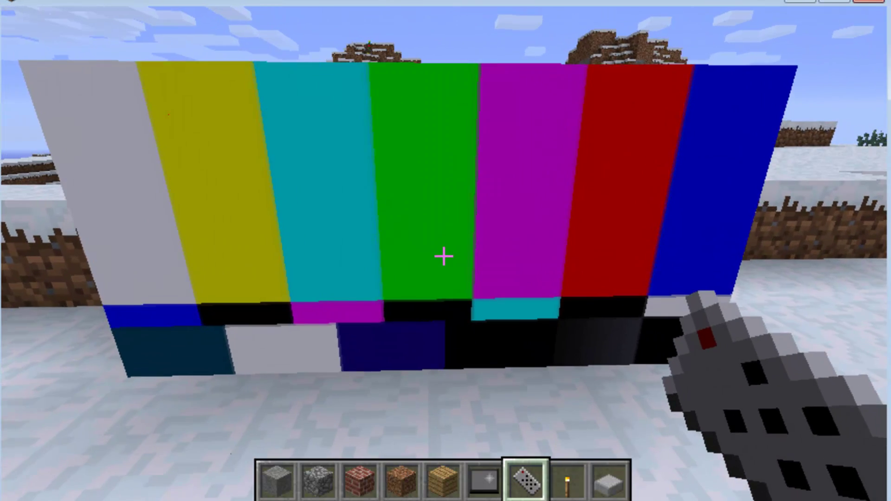
key(Escape)
click(452, 300)
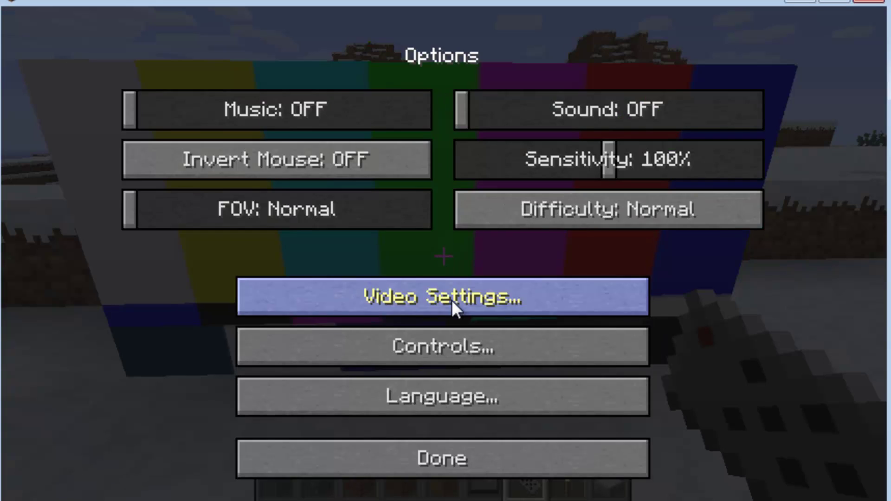
key(Escape)
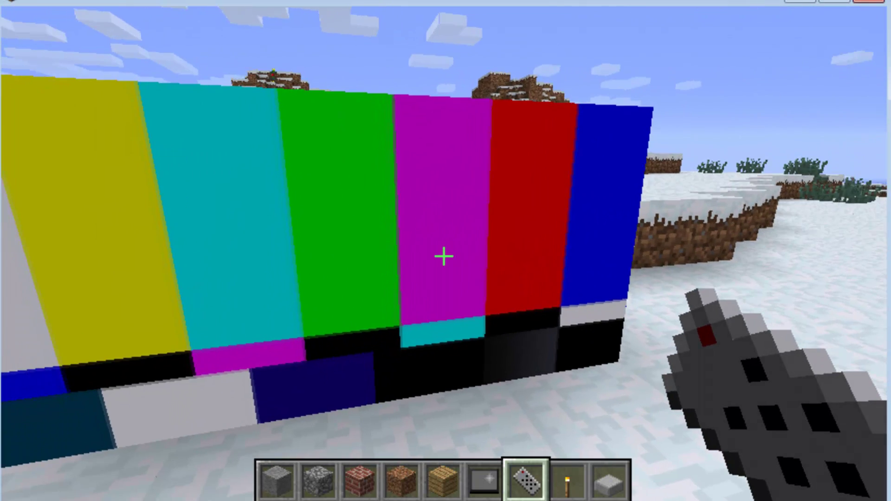
- Save and quit the world to the title screen, and close Minecraft
key(Escape)
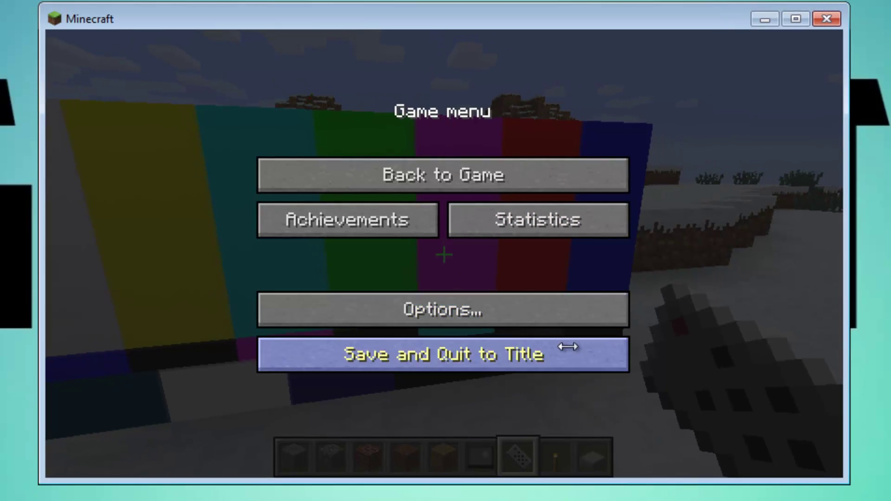
click(567, 354)
click(827, 19)
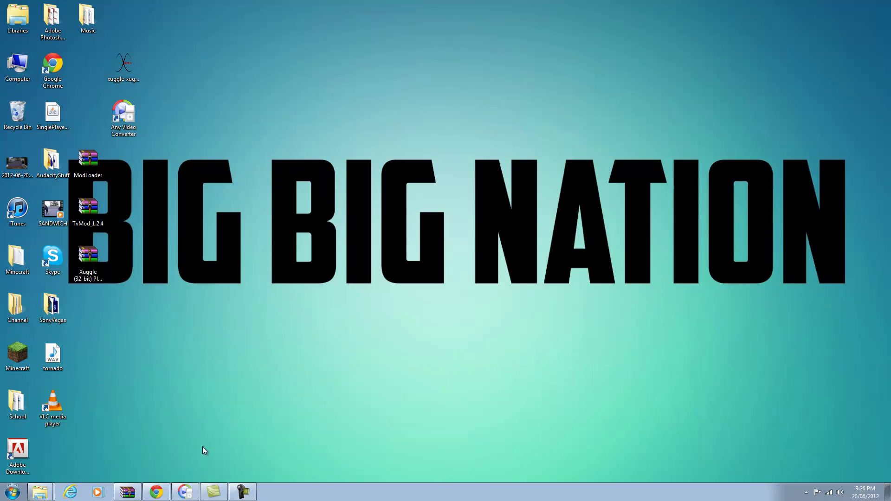
- Open the %appdata% folder on the right half of the screen and go to .minecraft\resources\mod\TV
key(super)
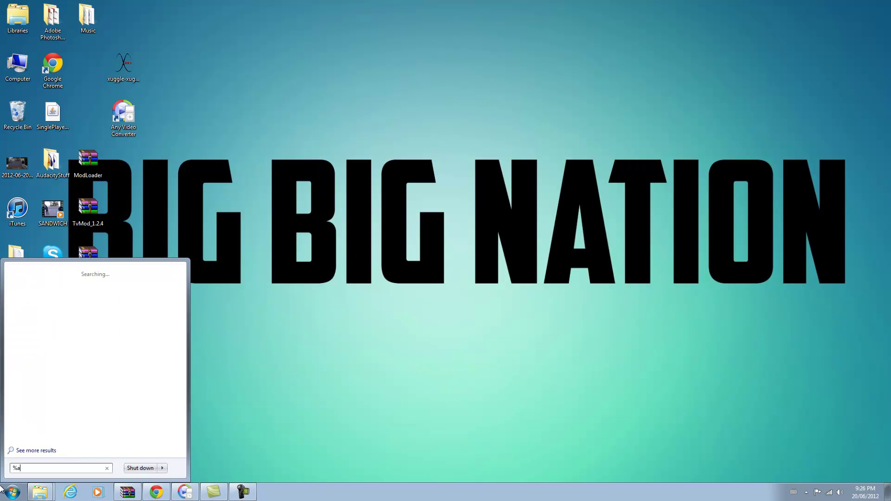
text(ppdata%)
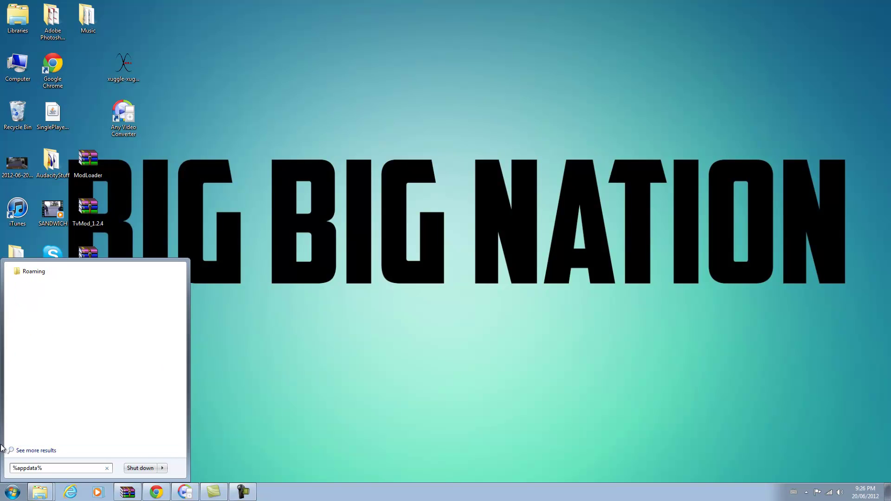
click(36, 272)
drag(391, 32, 889, 55)
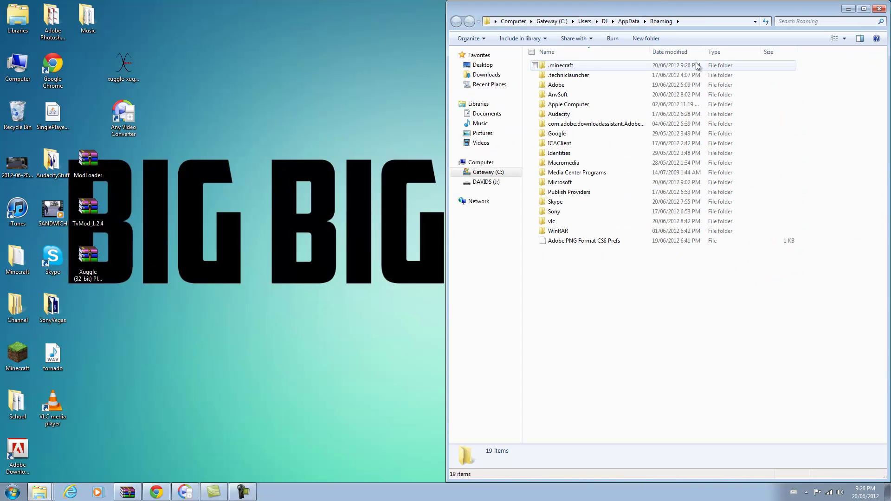
double_click(692, 66)
double_click(606, 94)
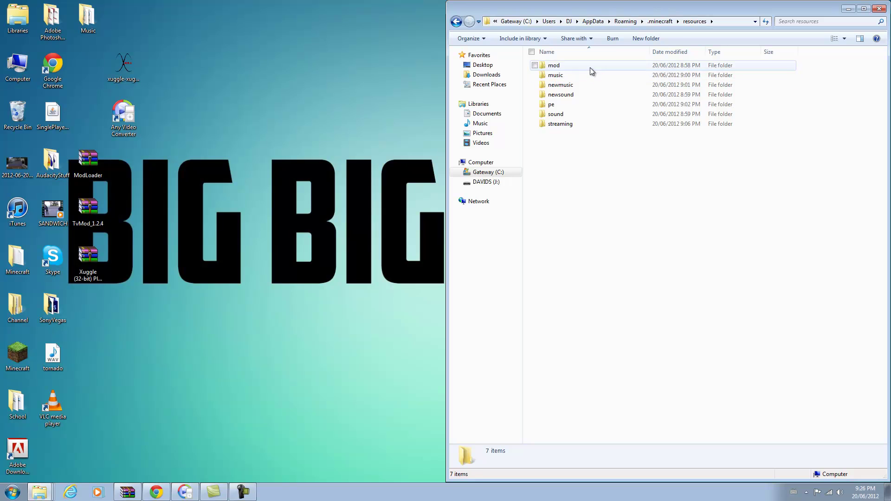
double_click(590, 67)
double_click(589, 66)
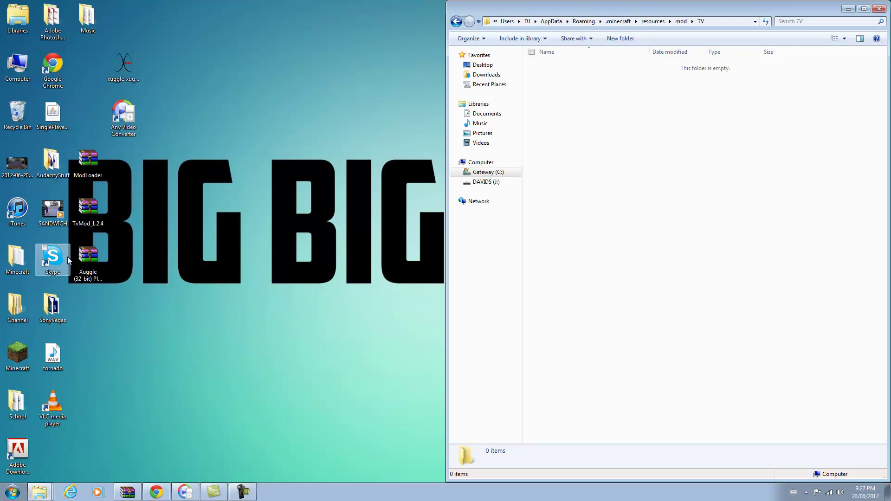
- Look over the Any Video Converter download page on CNET in Chrome and minimise the browser
click(139, 133)
click(157, 492)
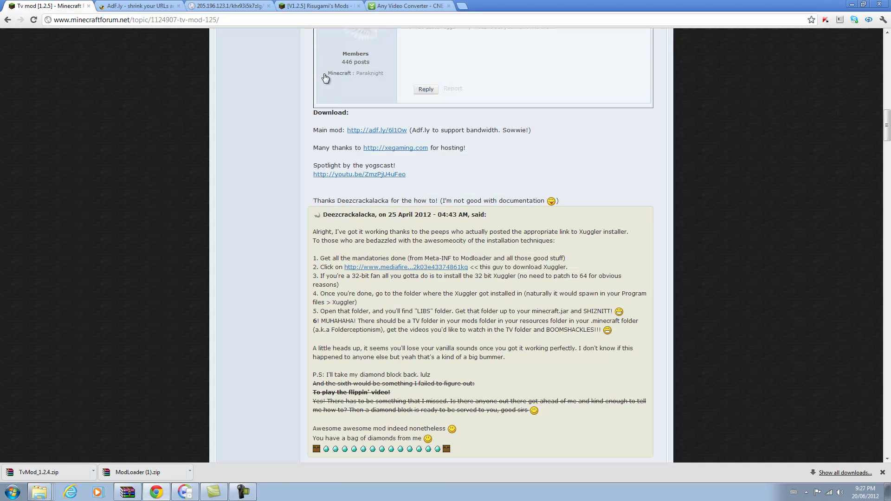
click(392, 7)
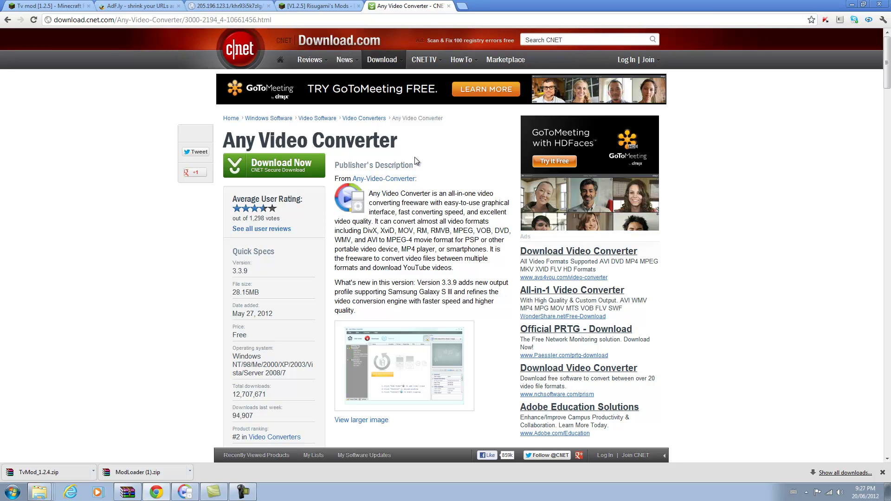
scroll(344, 328, down, 3)
scroll(540, 305, up, 3)
click(852, 5)
- Launch Any Video Converter from the desktop and add the SANDWICH video from the desktop as a source file
double_click(123, 115)
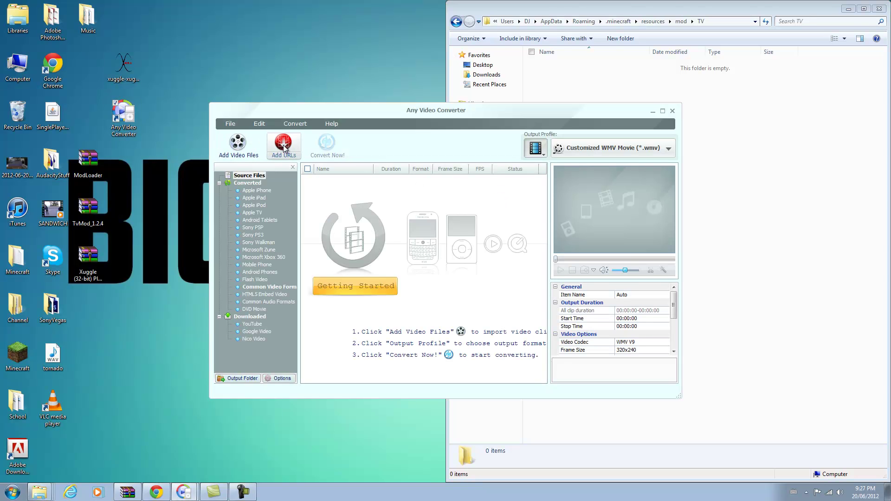
click(244, 148)
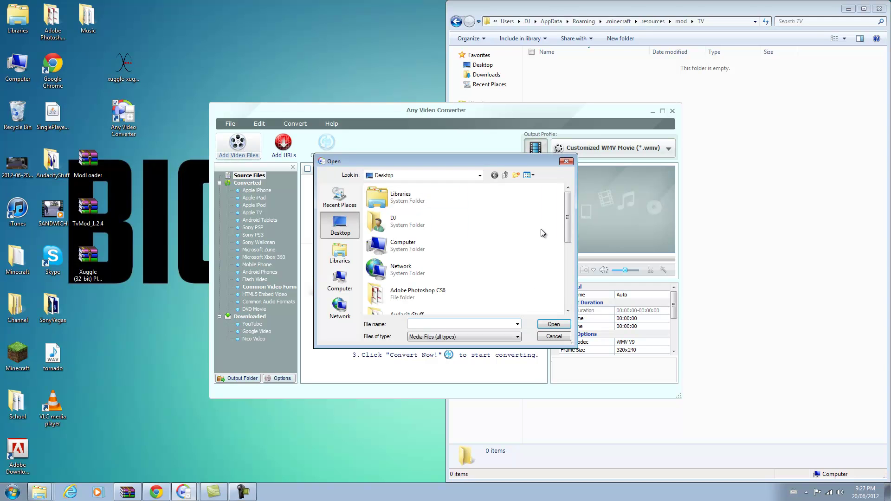
drag(568, 227, 569, 293)
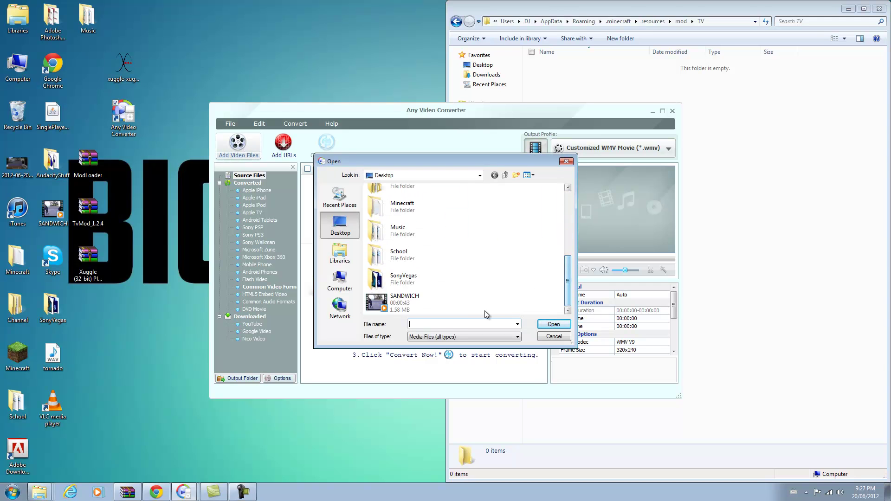
double_click(432, 301)
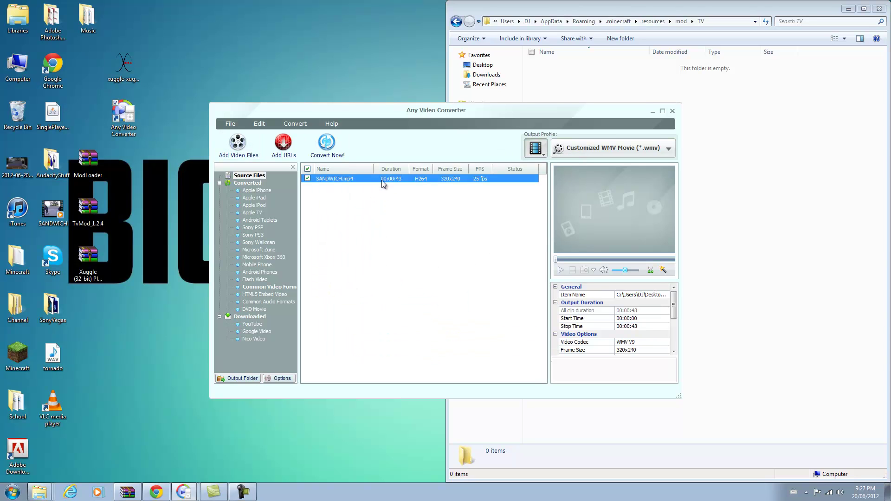
- Set the output profile to Customized WMV Movie (*.wmv) and convert SANDWICH.mp4
click(668, 149)
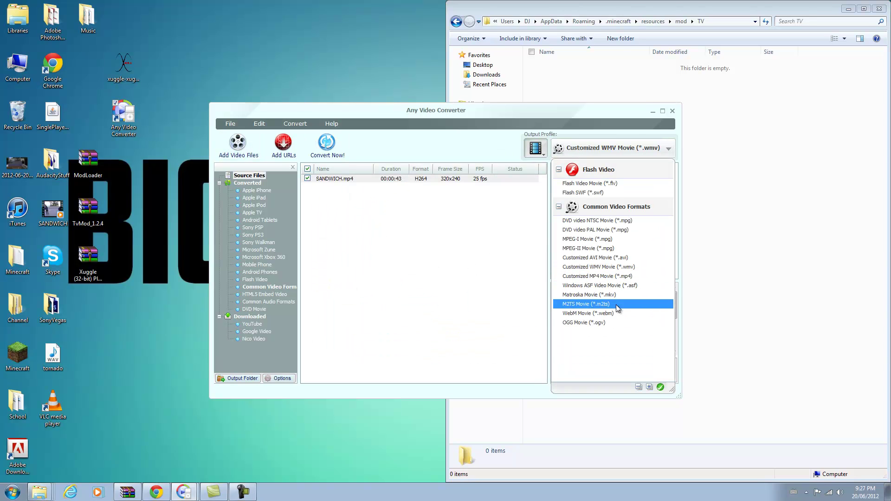
click(616, 304)
click(603, 152)
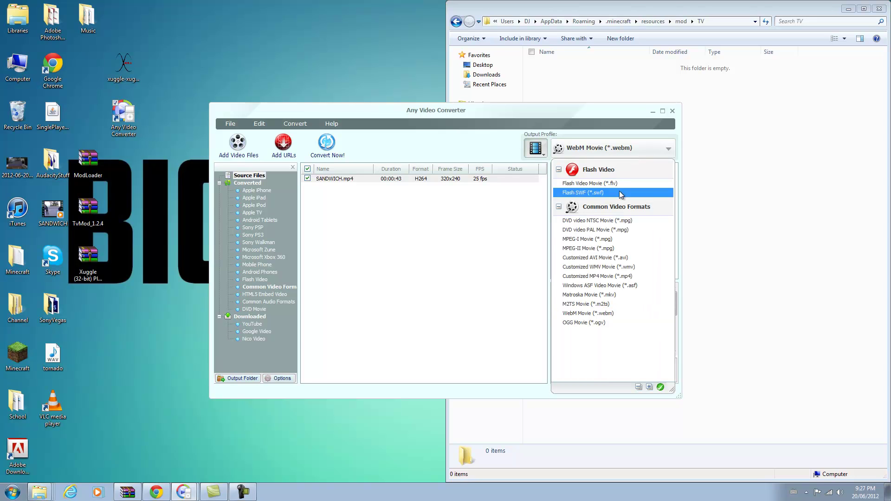
click(628, 268)
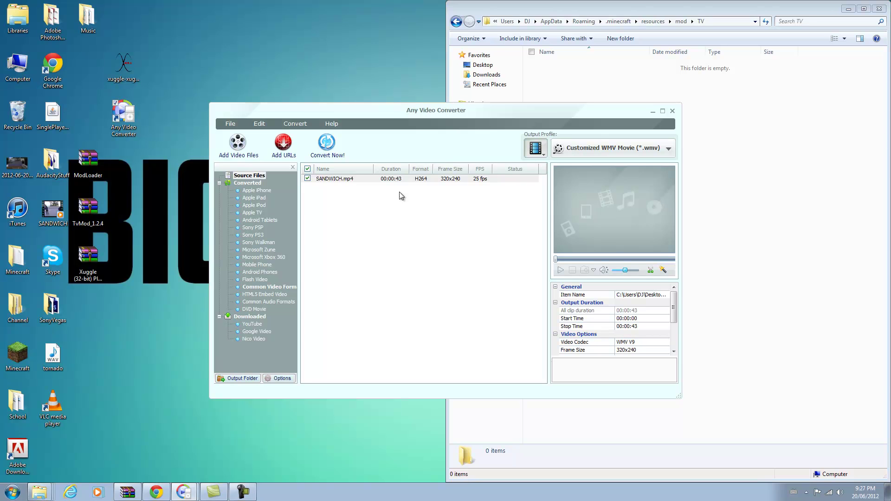
click(333, 181)
click(323, 145)
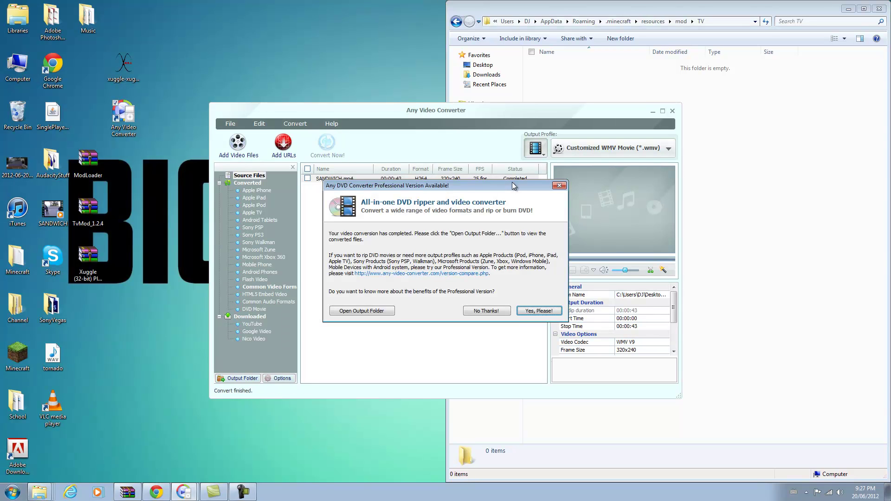
- Decline the professional version offer and move the converted SANDWICH_WMV V9 file by way of the desktop into the mod's TV folder
click(481, 310)
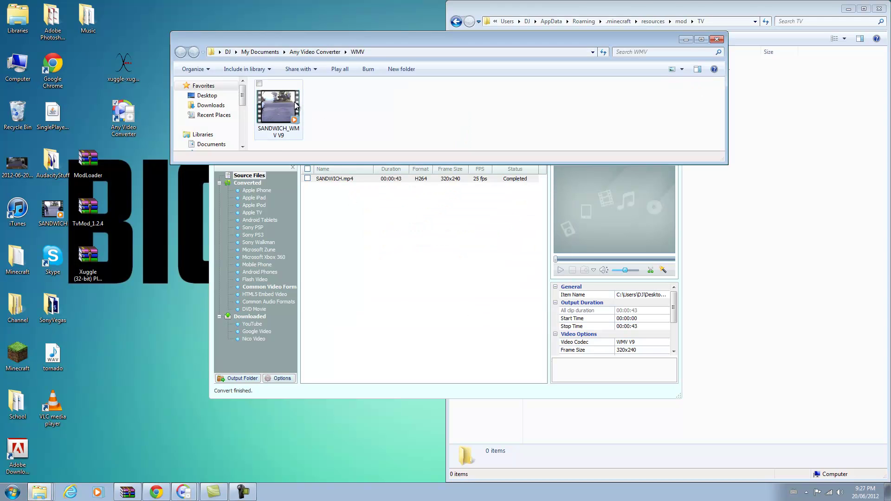
drag(283, 105, 99, 310)
click(716, 39)
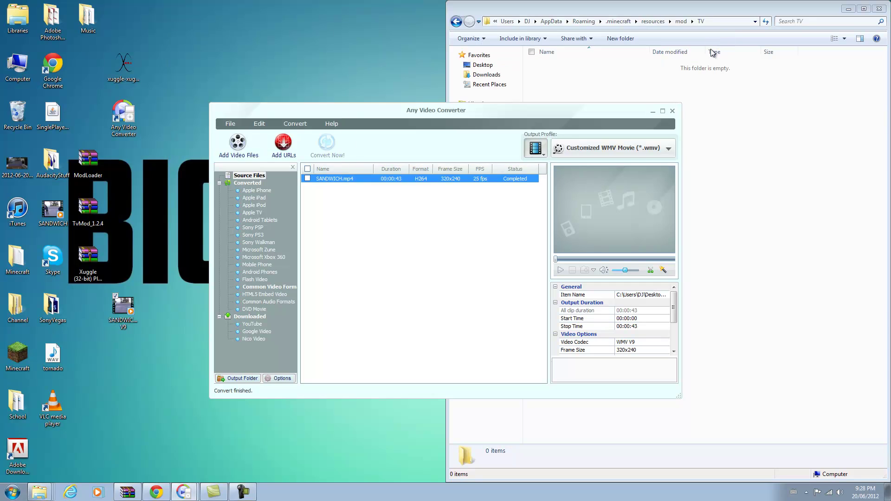
click(654, 112)
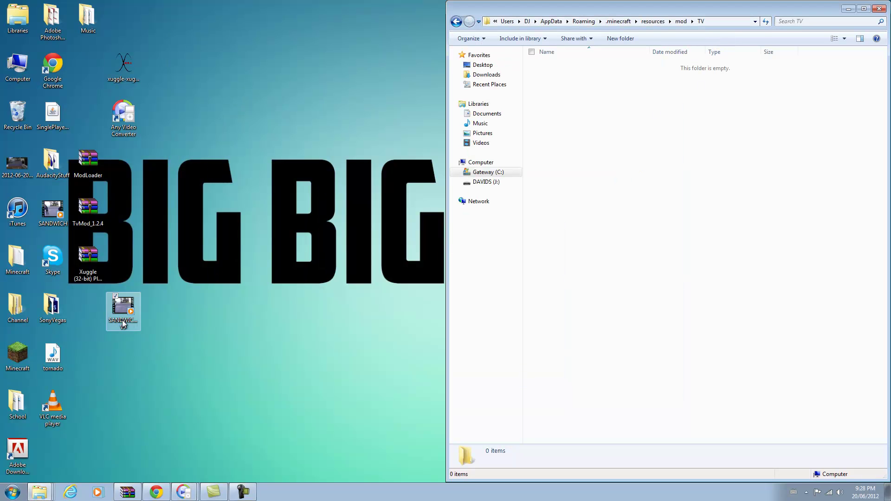
drag(121, 319, 774, 213)
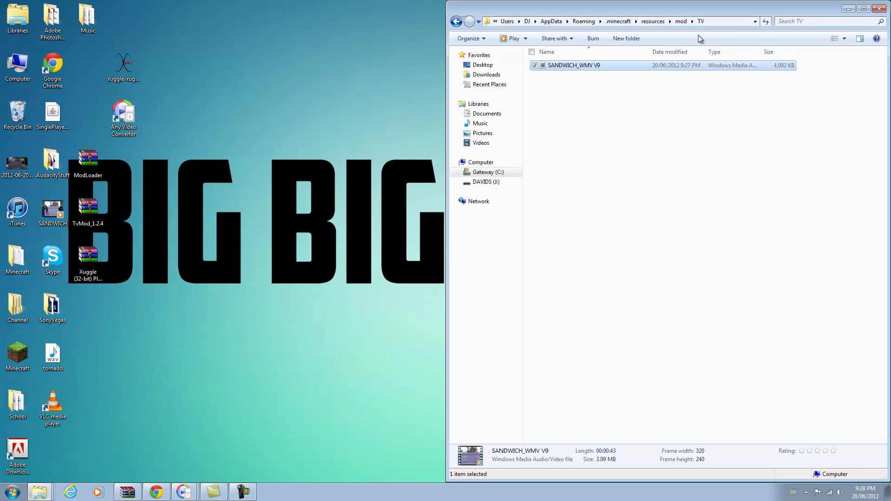
click(848, 9)
- Launch Minecraft, log in with the remembered account and load the creative world New World
double_click(18, 356)
click(467, 254)
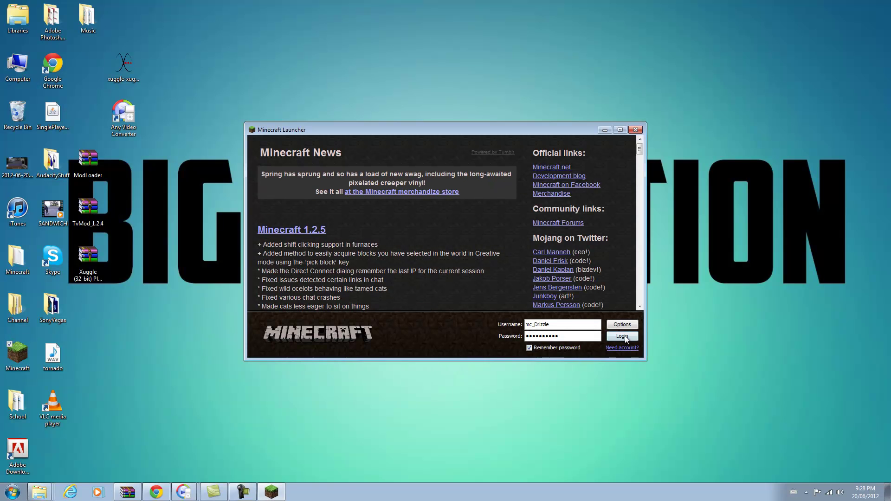
click(622, 336)
click(500, 243)
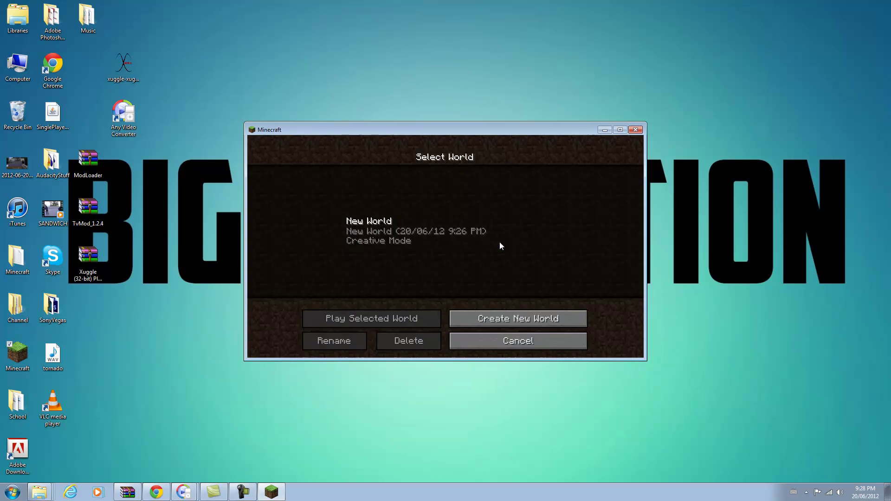
double_click(499, 246)
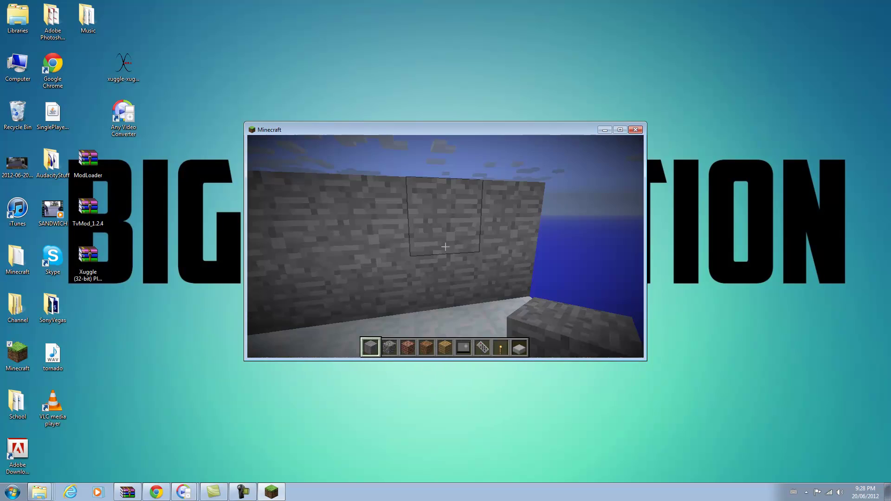
- Place the TV on the stone wall and switch its video on and off with the remote control
key(6)
right_click(445, 247)
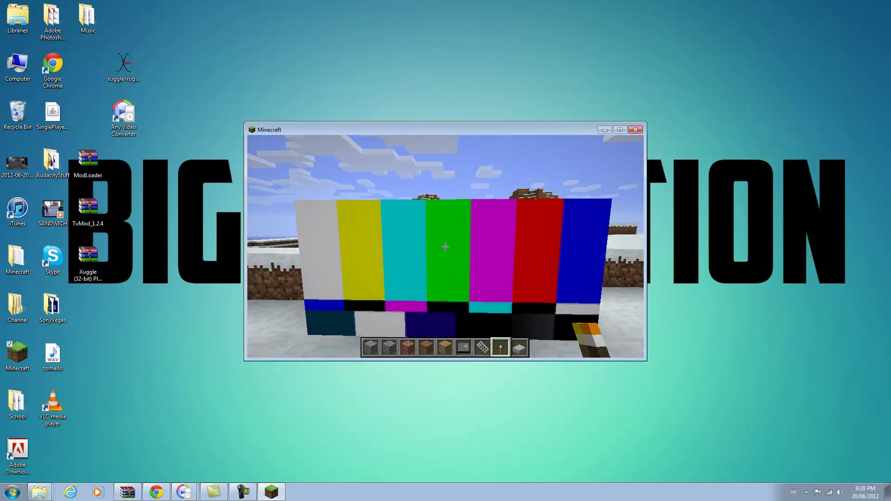
key(7)
right_click(446, 247)
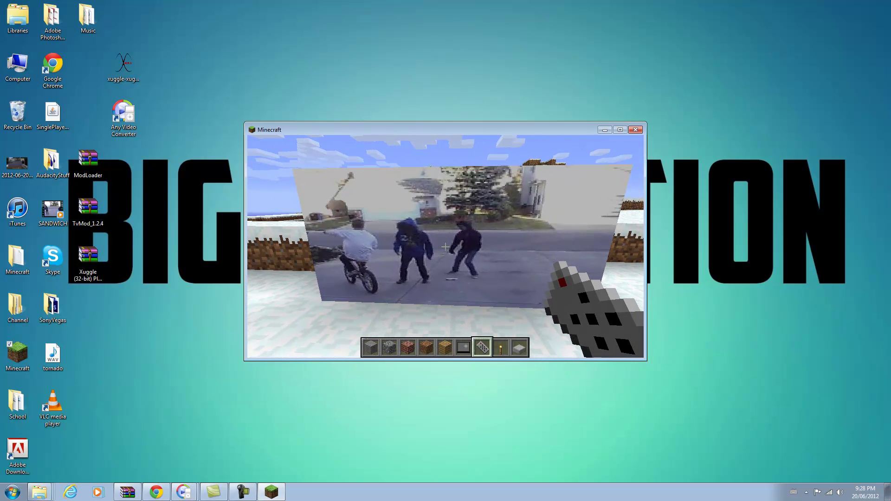
right_click(445, 247)
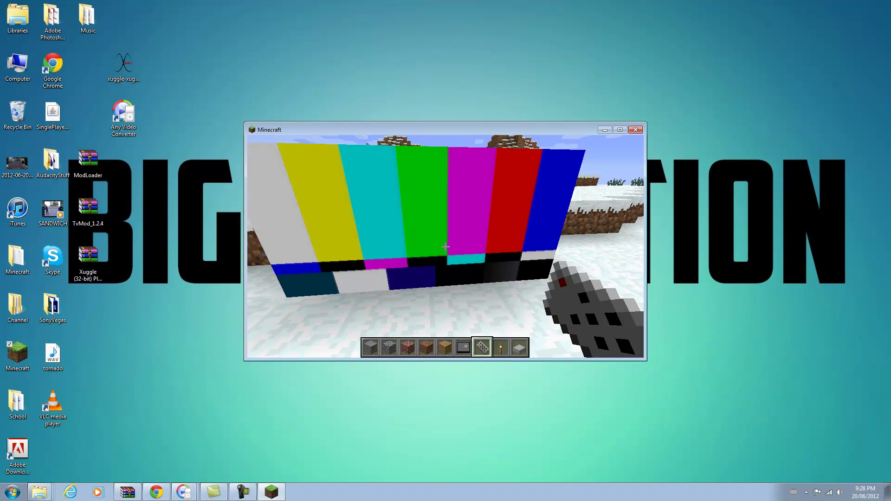
key(w)
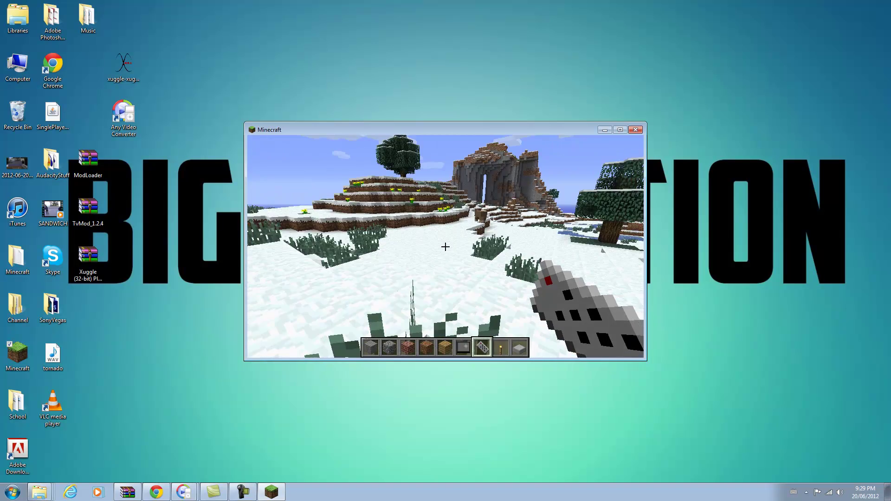